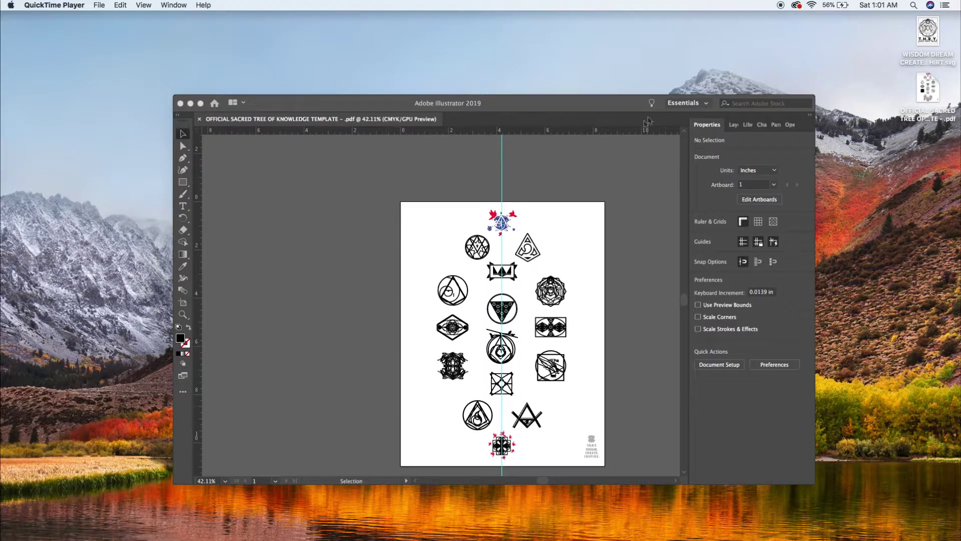
- Create a new Letter-size document, 8.5 x 11 in
{"action": "left_click", "coordinate": [575, 295]}
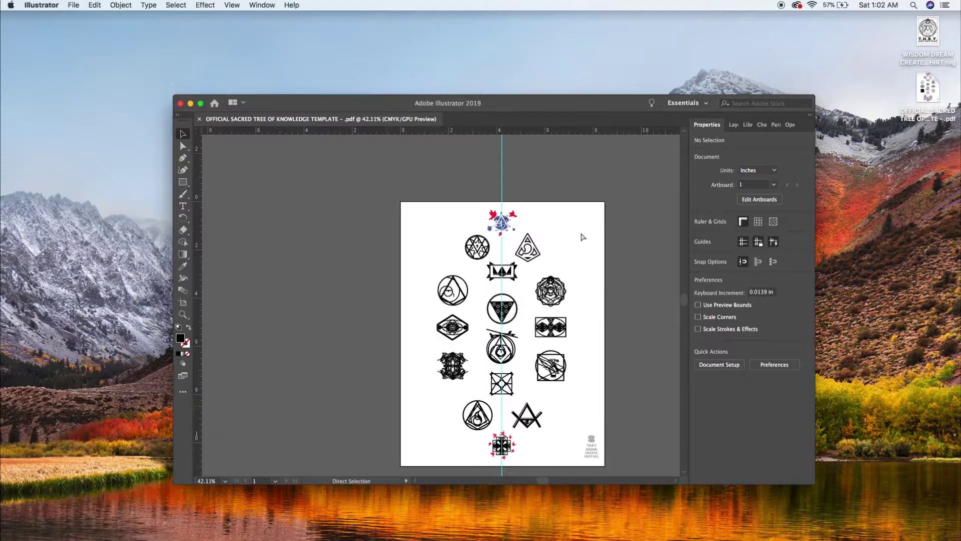
{"action": "key", "text": "super+n"}
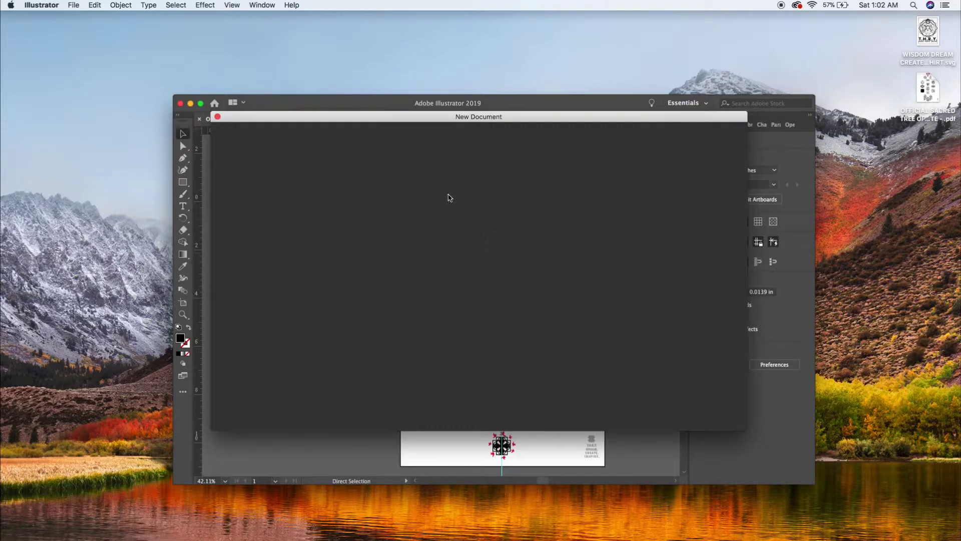
{"action": "left_click", "coordinate": [362, 209]}
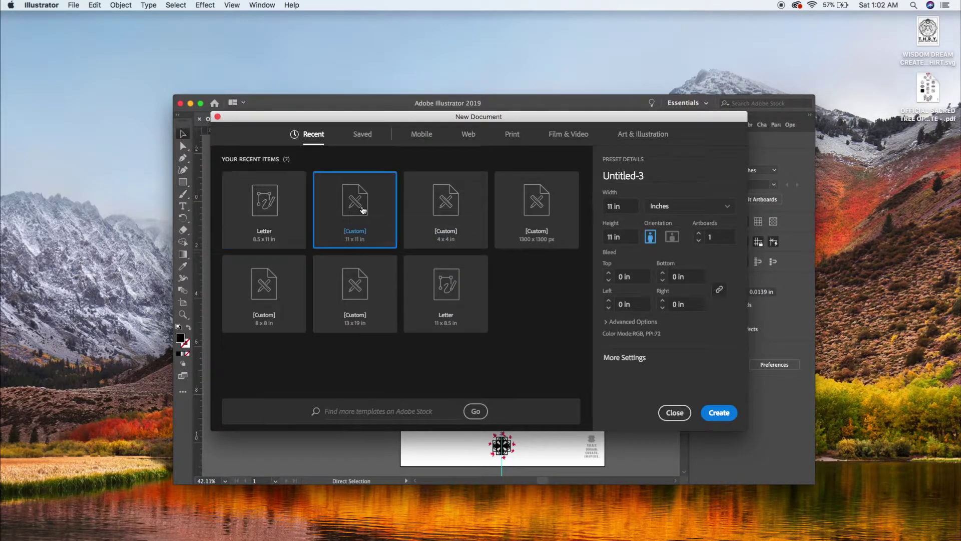
{"action": "left_click", "coordinate": [230, 214]}
{"action": "left_click", "coordinate": [721, 414]}
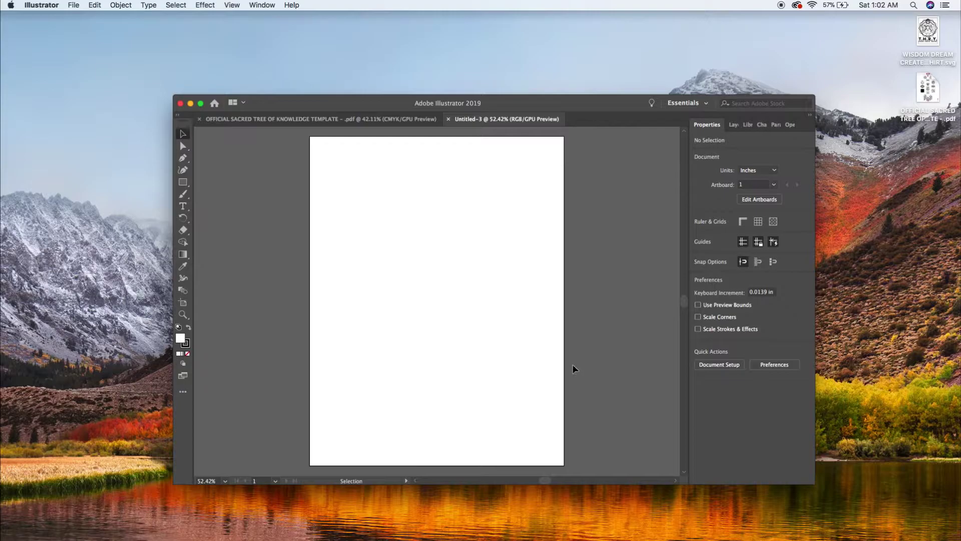
- Copy the polygonal emblem from the template into the new document and scale it up to about 7.8 in wide
{"action": "left_click", "coordinate": [384, 121]}
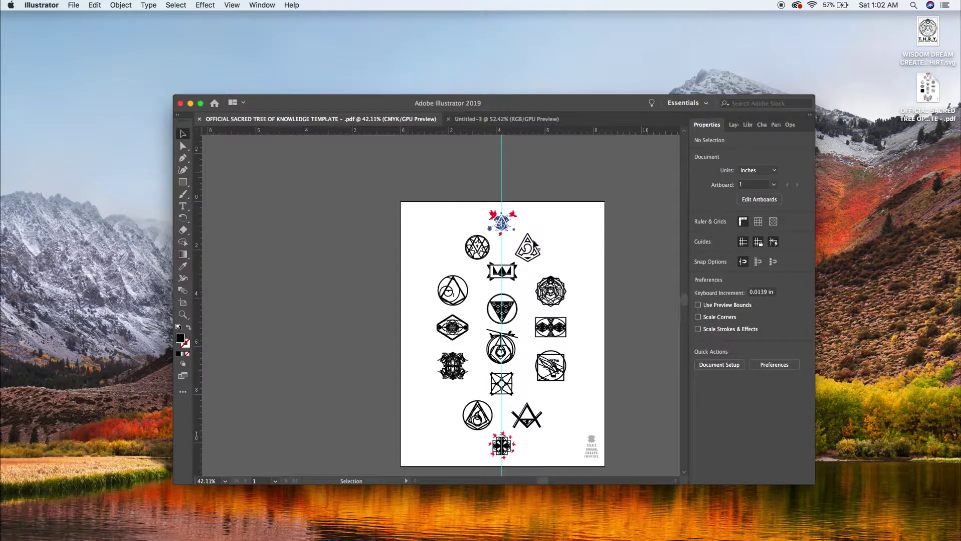
{"action": "left_click", "coordinate": [547, 297]}
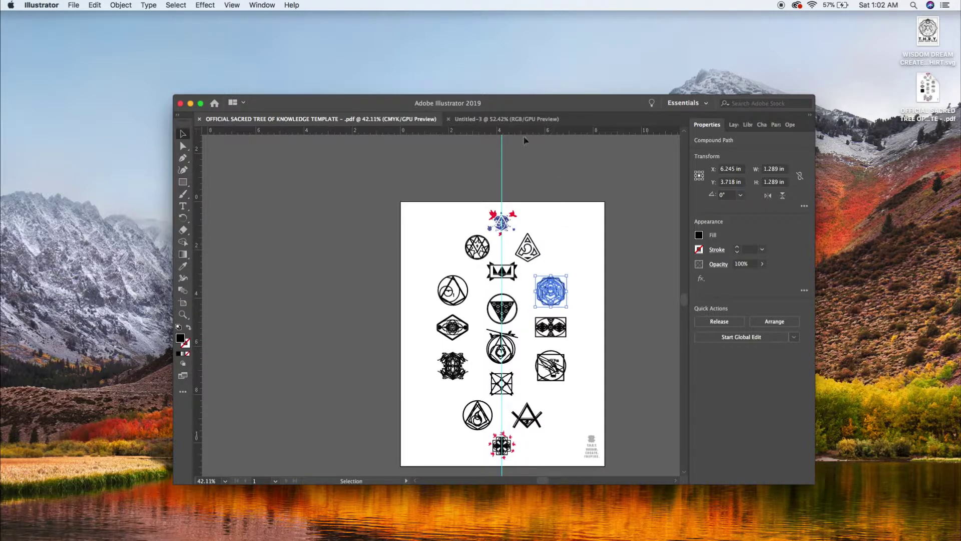
{"action": "left_click", "coordinate": [509, 121]}
{"action": "key", "text": "a"}
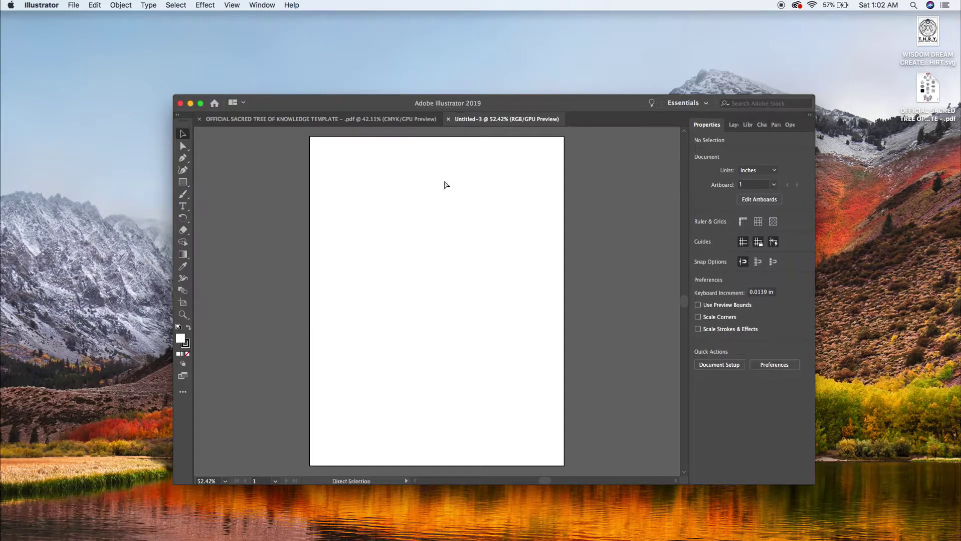
{"action": "key", "text": "super+v"}
{"action": "left_click_drag", "start_coordinate": [439, 295], "coordinate": [608, 392]}
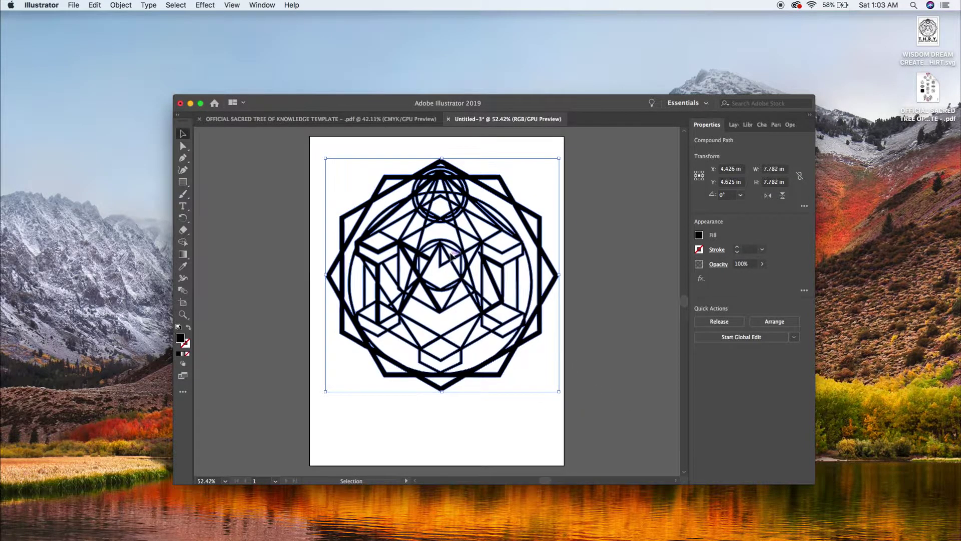
- Move the emblem up to the top of the page and enlarge it proportionally to nearly fill the page width
{"action": "left_click_drag", "start_coordinate": [459, 252], "coordinate": [446, 236]}
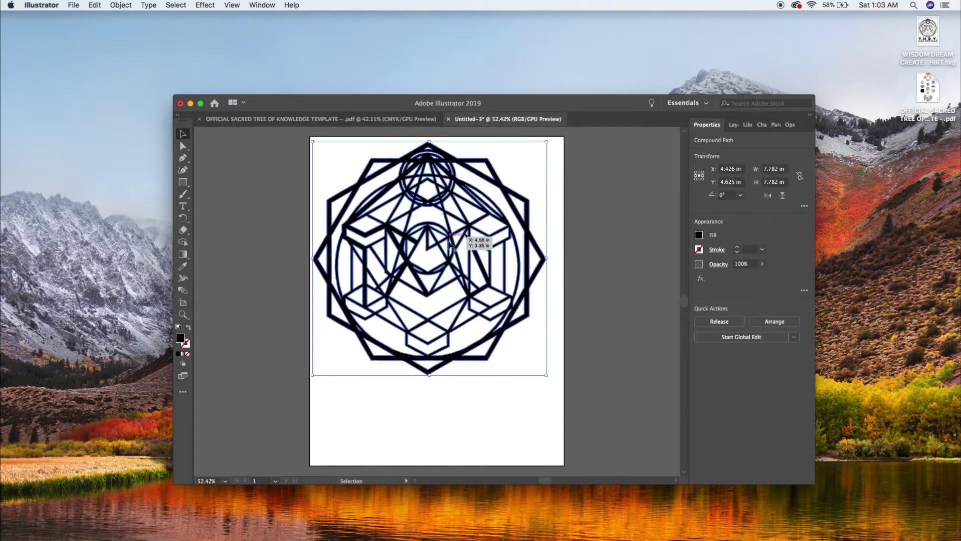
{"action": "mouse_move", "coordinate": [547, 374]}
{"action": "left_mouse_down"}
{"action": "mouse_move", "coordinate": [569, 390]}
{"action": "mouse_move", "coordinate": [561, 384]}
{"action": "left_mouse_up"}
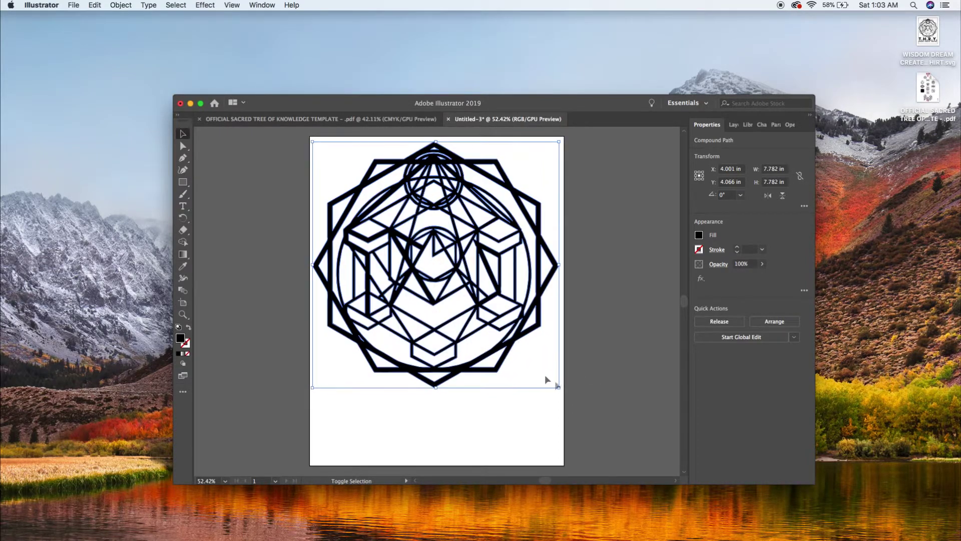
{"action": "left_click", "coordinate": [536, 408]}
- Add a text frame about 9.2 x 2.5 in at the emblem's lower edge reading "T.H.R.Y." at 72 pt
{"action": "key", "text": "t"}
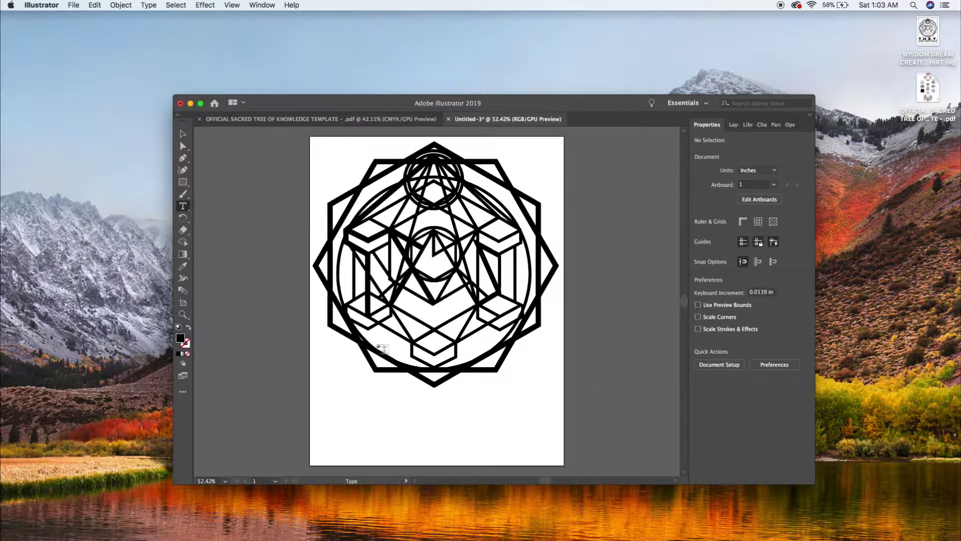
{"action": "left_click_drag", "start_coordinate": [292, 373], "coordinate": [569, 445]}
{"action": "key", "text": "BackSpace"}
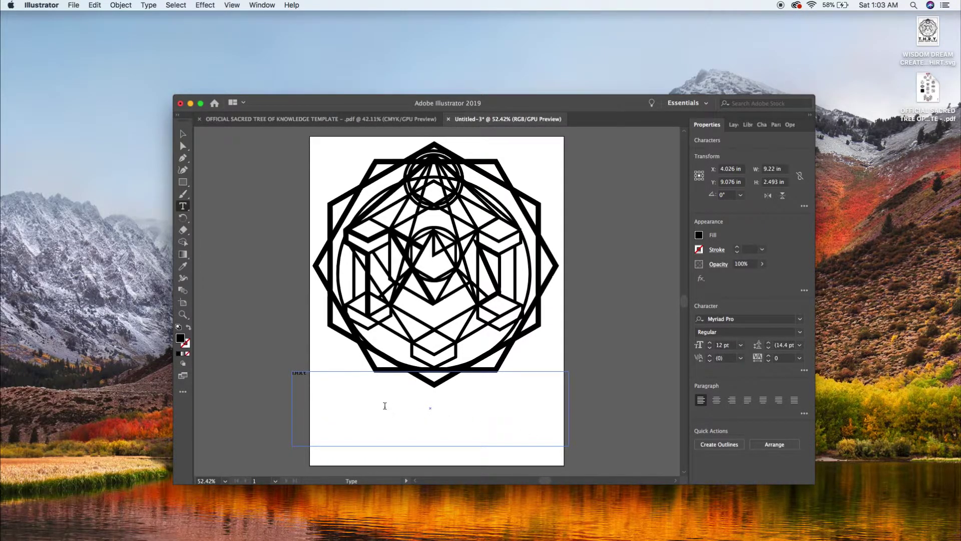
{"action": "key", "text": "super+a"}
{"action": "left_click", "coordinate": [741, 345]}
{"action": "left_click", "coordinate": [758, 526]}
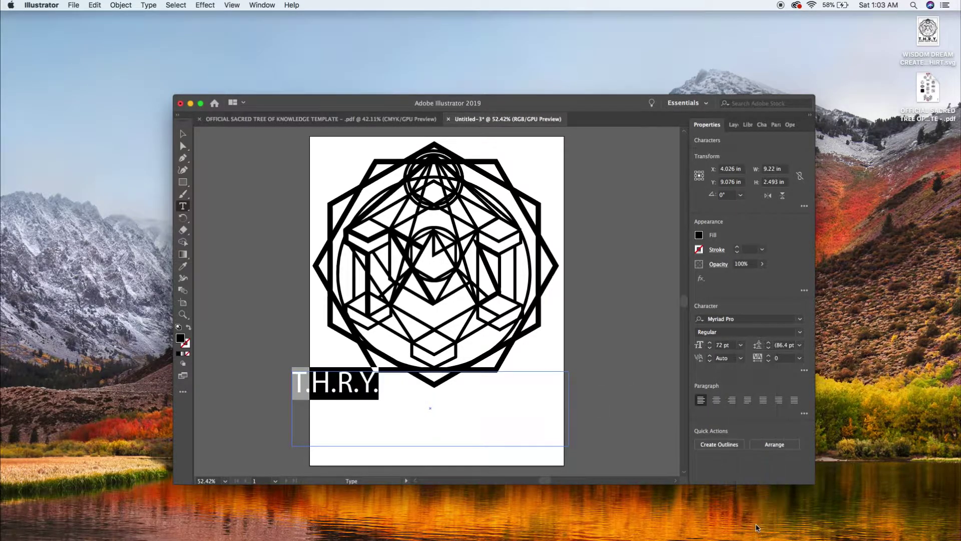
- Change the T.H.R.Y. text's font to Futura Bold
{"action": "left_click", "coordinate": [801, 319]}
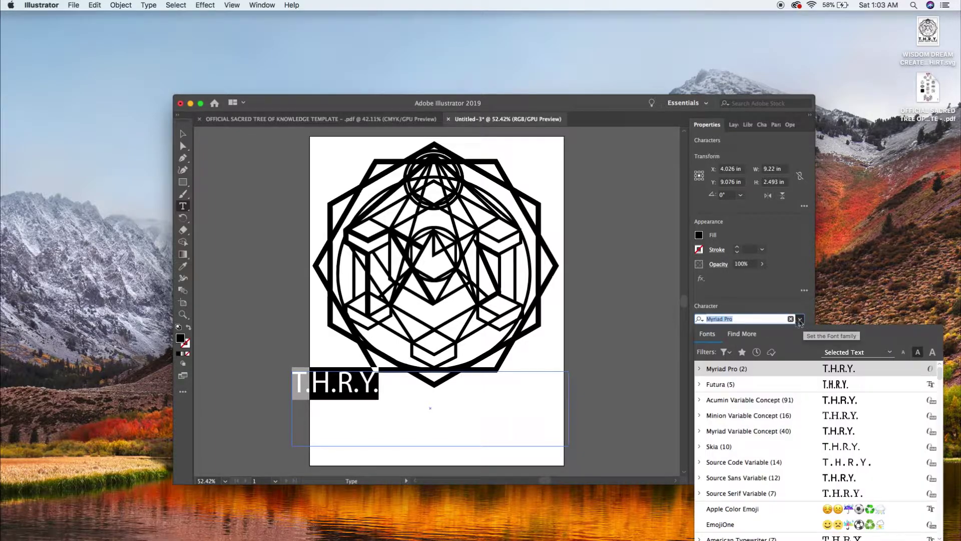
{"action": "left_click", "coordinate": [739, 384]}
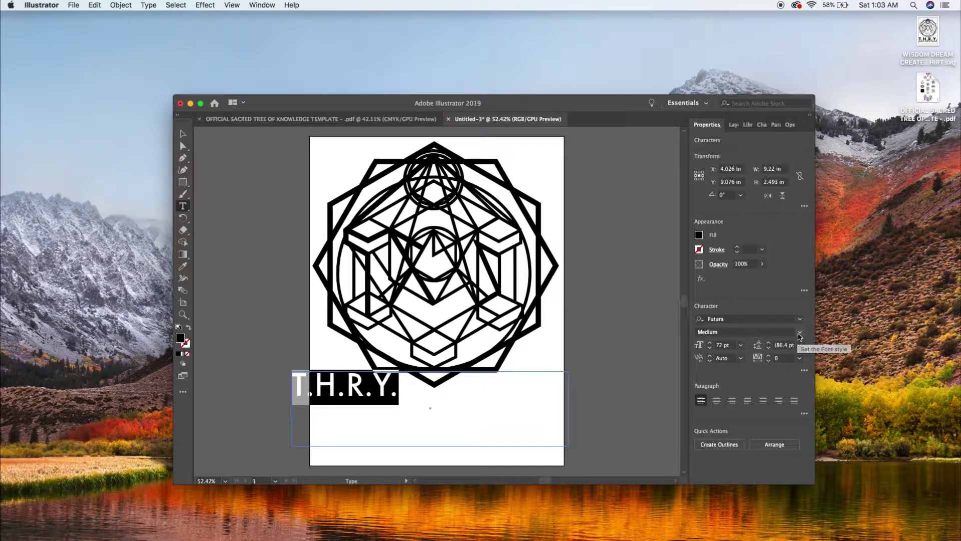
{"action": "left_click", "coordinate": [799, 333]}
{"action": "left_click", "coordinate": [740, 387]}
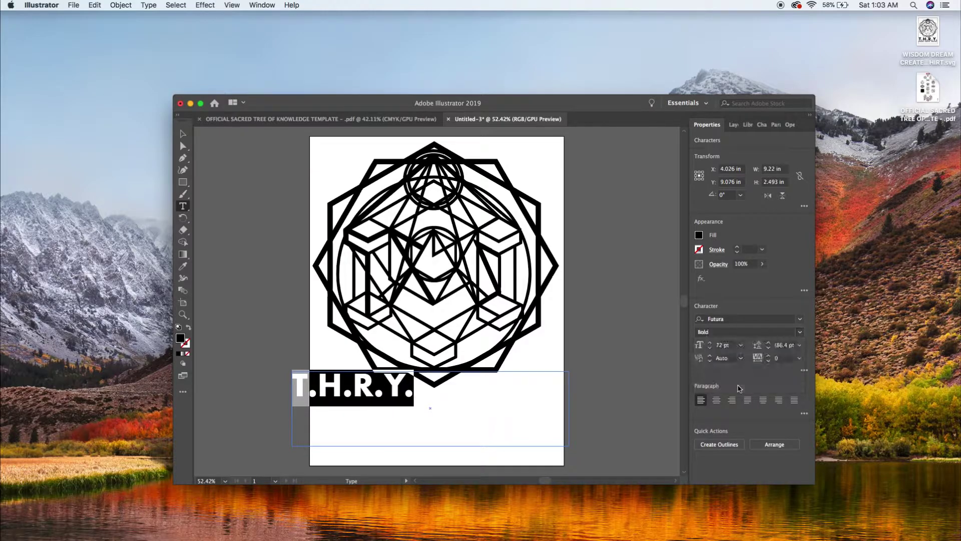
- Try font sizes of 150 pt and 100 pt on the T.H.R.Y. text
{"action": "double_click", "coordinate": [722, 345]}
{"action": "type", "text": "150"}
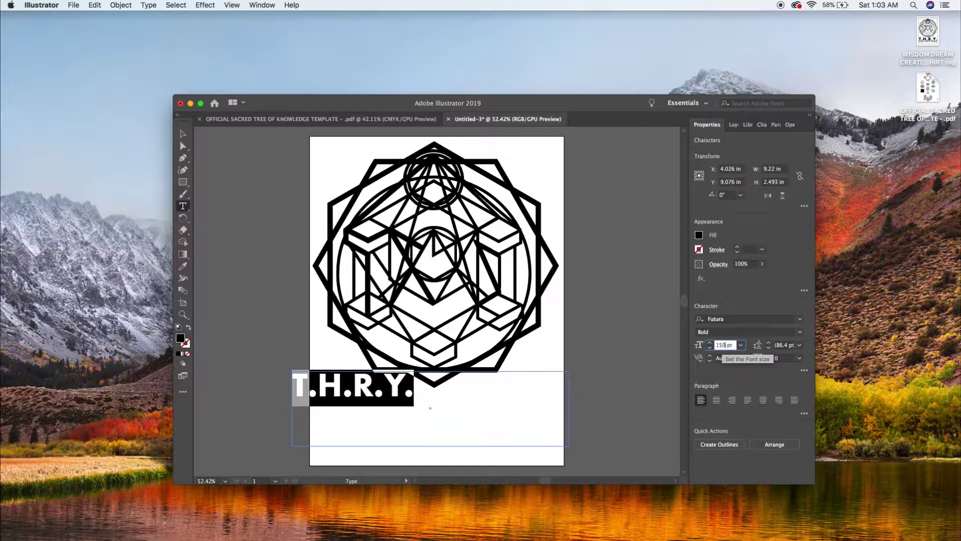
{"action": "key", "text": "Return"}
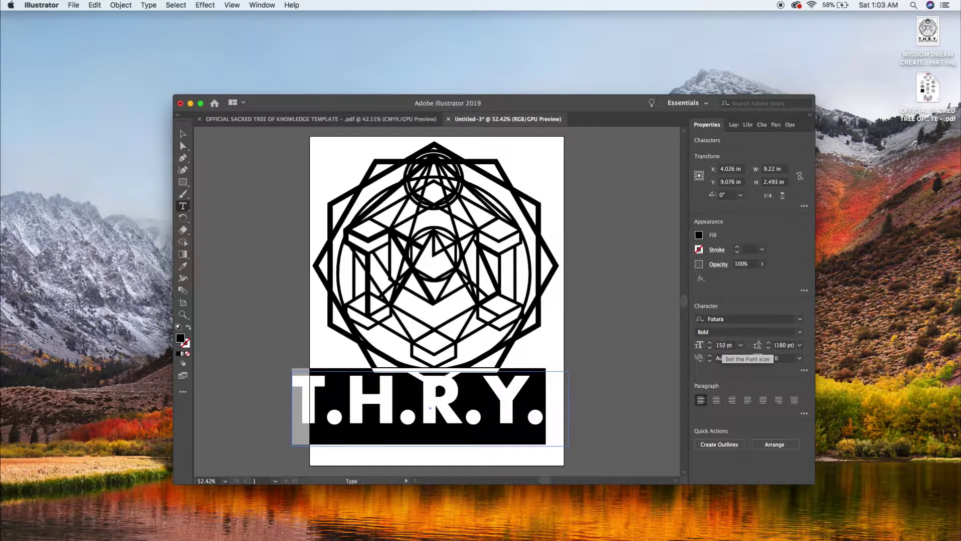
{"action": "left_click", "coordinate": [729, 346]}
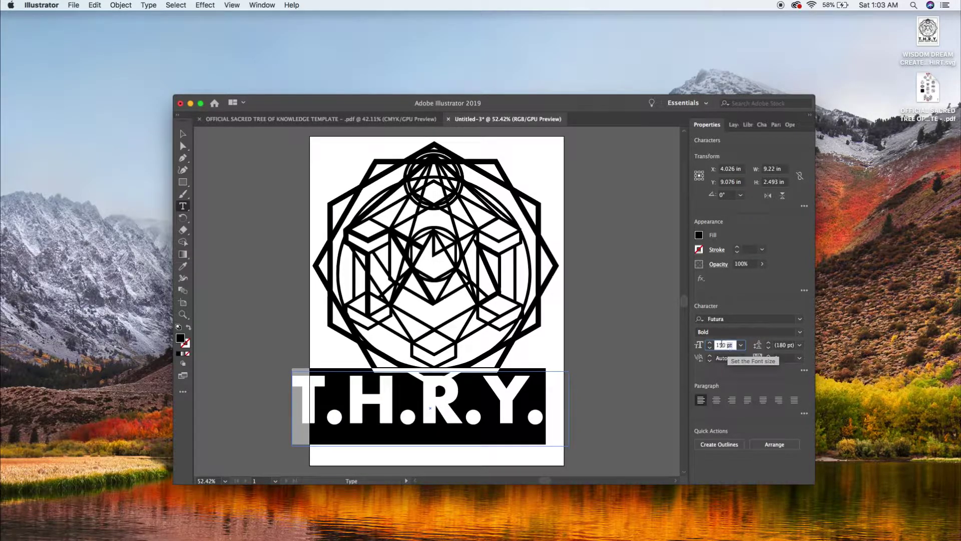
{"action": "double_click", "coordinate": [721, 345]}
{"action": "type", "text": "100"}
{"action": "key", "text": "Return"}
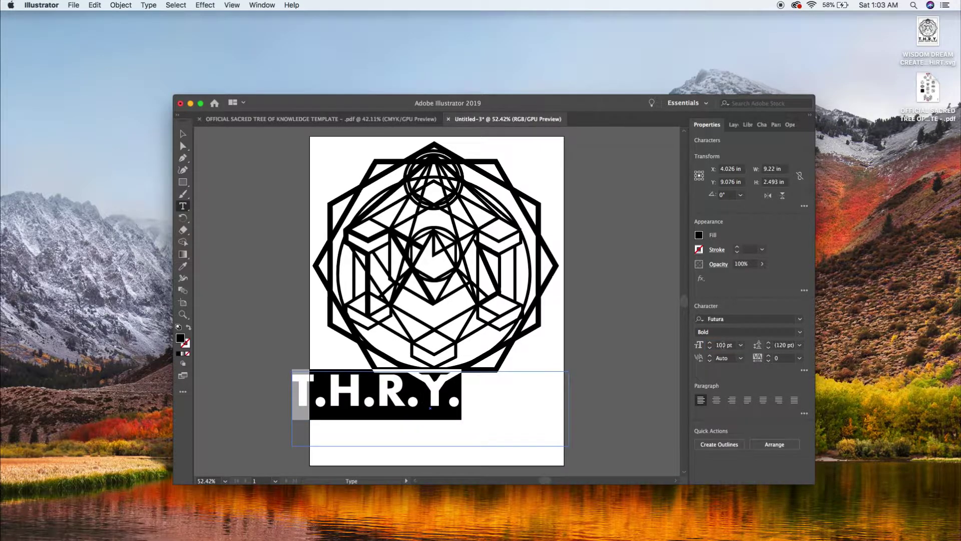
- Set the T.H.R.Y. text's font size to 125 pt and its tracking to 100
{"action": "double_click", "coordinate": [719, 345]}
{"action": "type", "text": "125"}
{"action": "key", "text": "Return"}
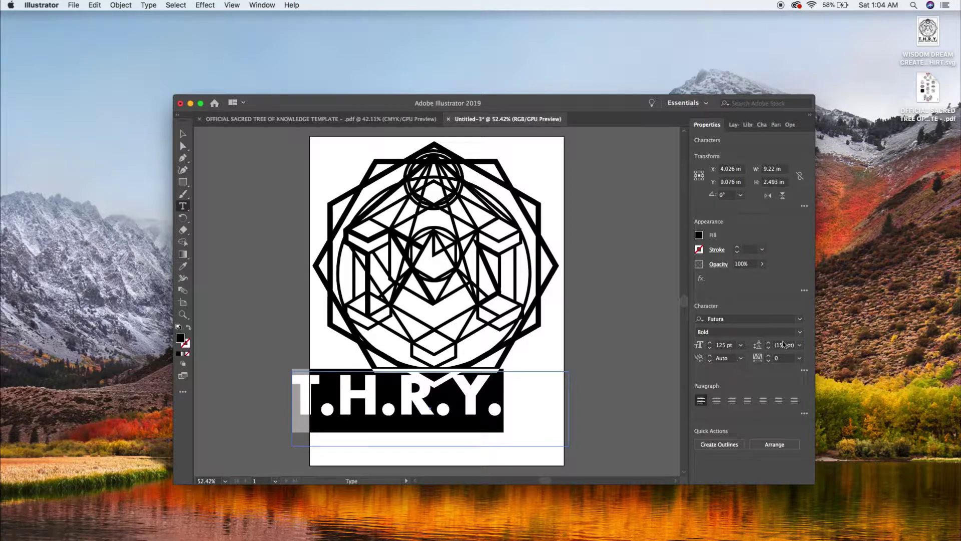
{"action": "left_click", "coordinate": [779, 358]}
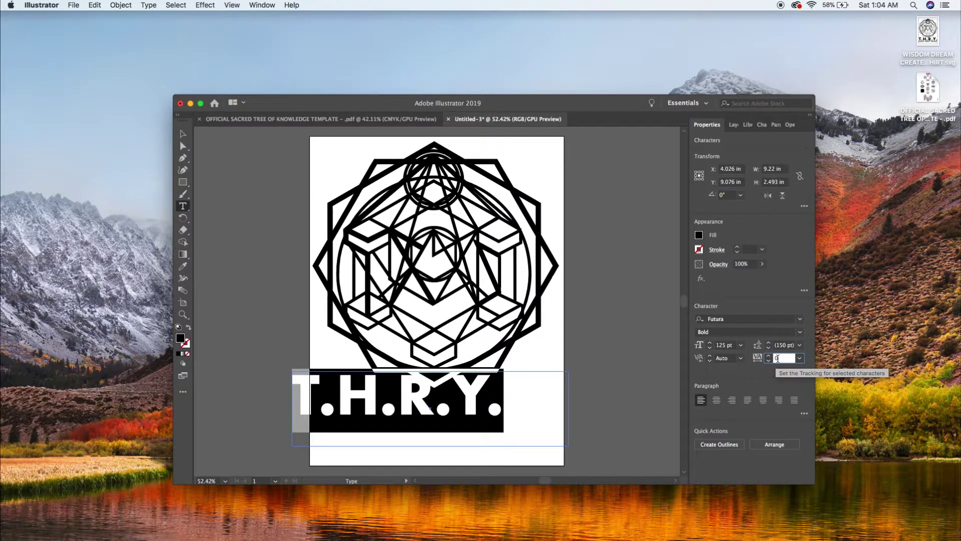
{"action": "left_click", "coordinate": [800, 358]}
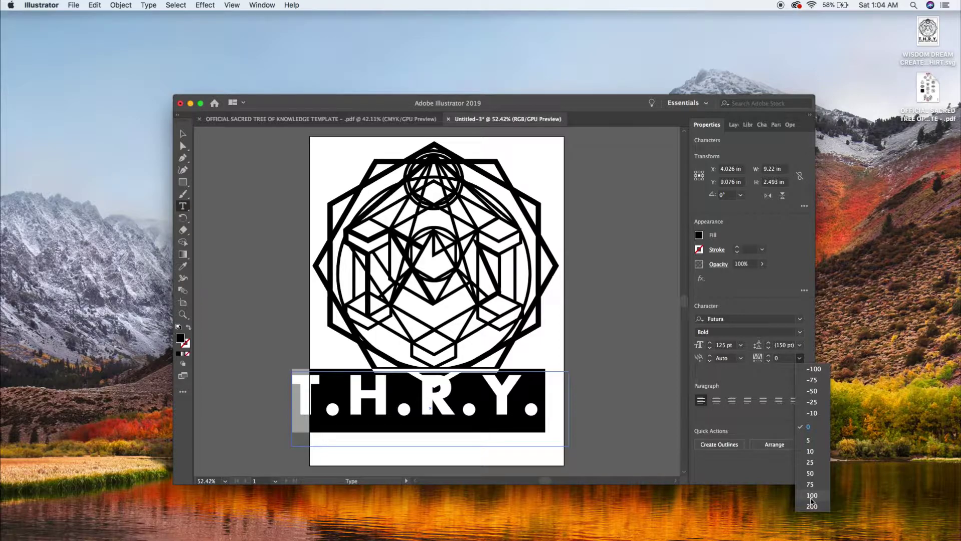
{"action": "left_click", "coordinate": [812, 497]}
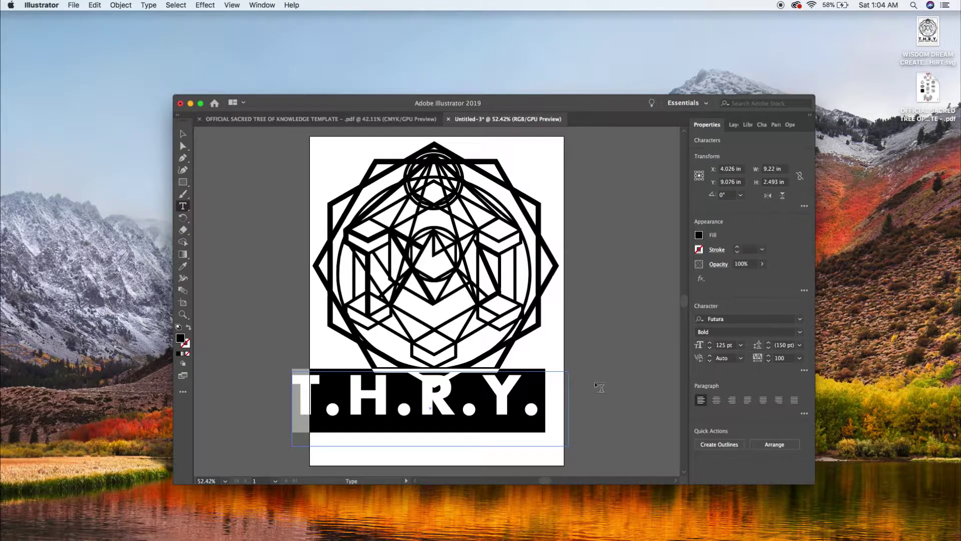
- Move the T.H.R.Y. text onto the page just below the emblem, leaving a small gap between them
{"action": "key", "text": "Escape"}
{"action": "left_click_drag", "start_coordinate": [353, 390], "coordinate": [377, 398]}
{"action": "left_click", "coordinate": [642, 397]}
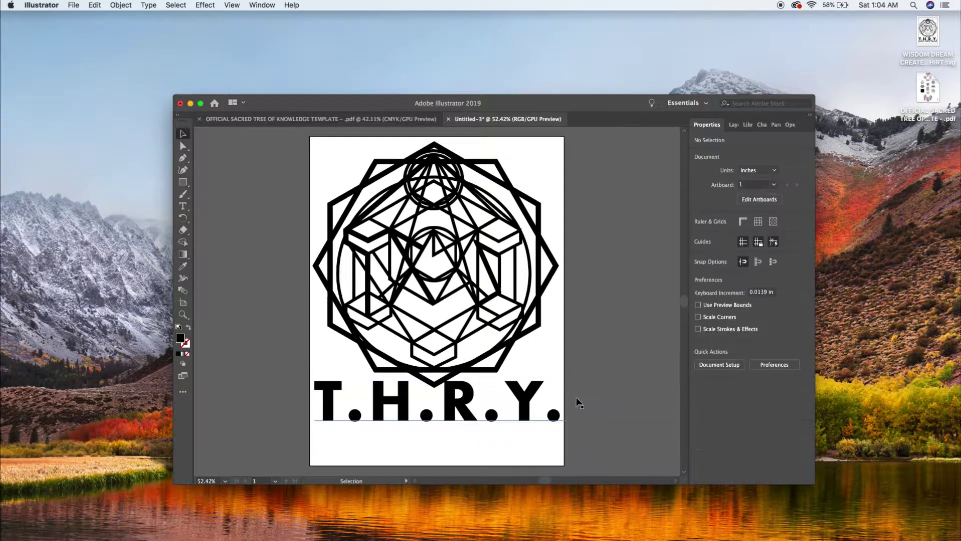
{"action": "left_click_drag", "start_coordinate": [453, 403], "coordinate": [452, 414]}
{"action": "left_click", "coordinate": [596, 394]}
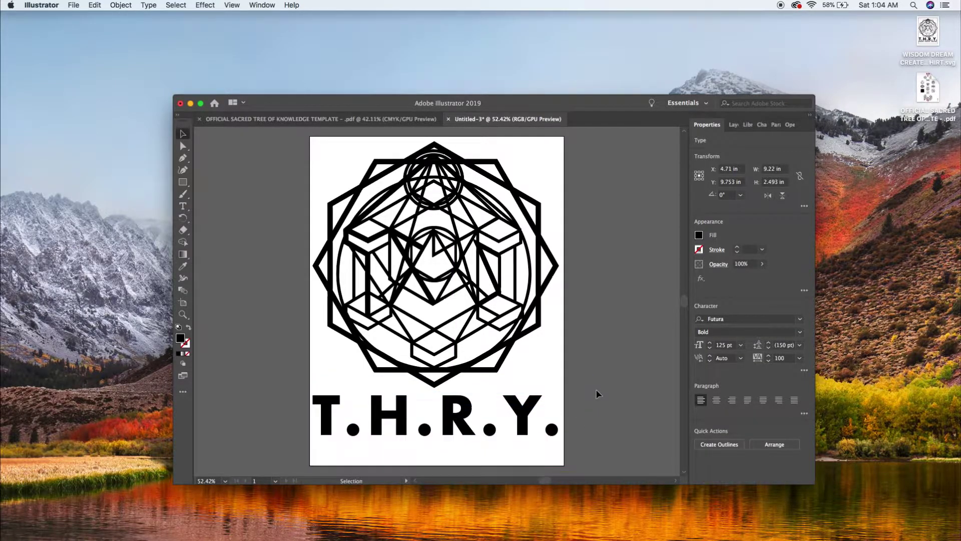
- Tighten the T.H.R.Y. text's tracking to 80 and finally 75, and nudge it to centre under the emblem
{"action": "left_click", "coordinate": [455, 412]}
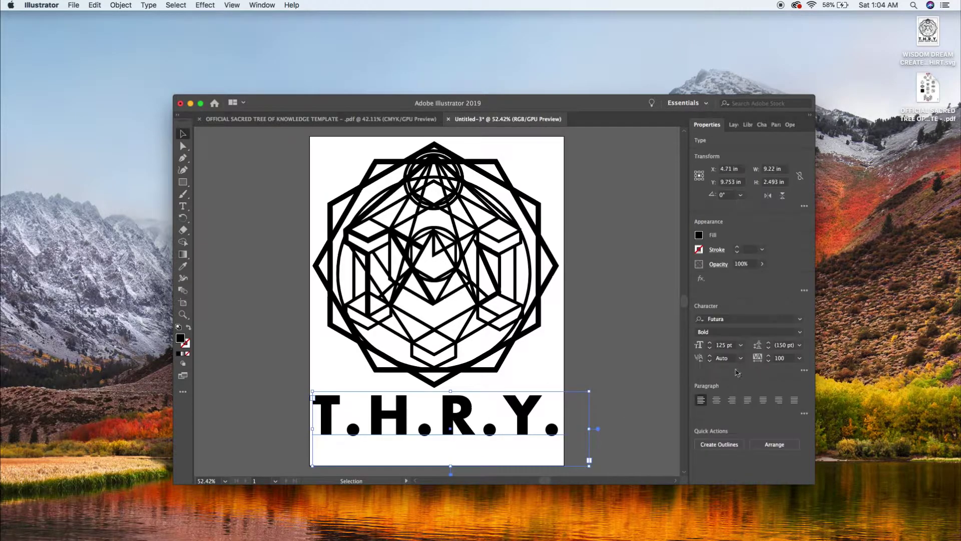
{"action": "left_click", "coordinate": [782, 358]}
{"action": "type", "text": "80"}
{"action": "key", "text": "Return"}
{"action": "left_click", "coordinate": [781, 357]}
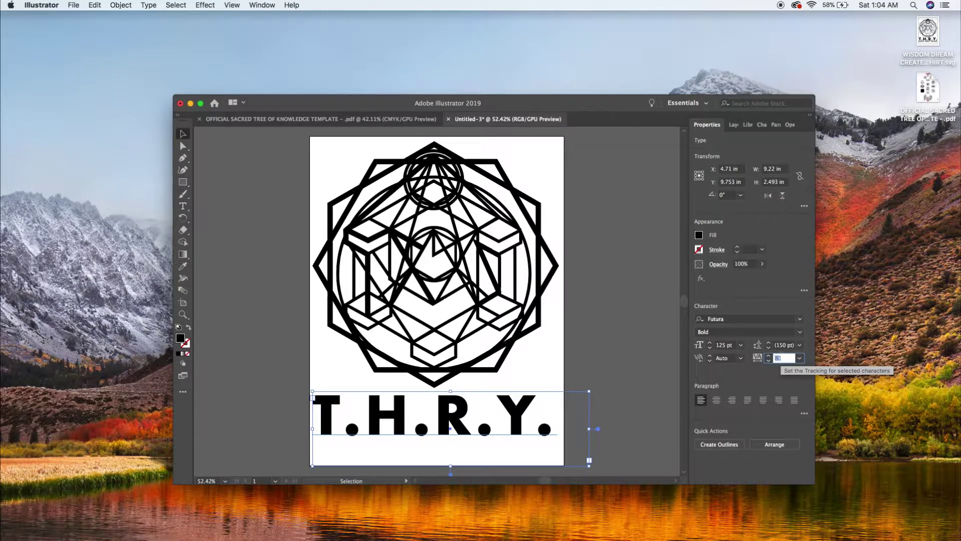
{"action": "type", "text": "75"}
{"action": "key", "text": "Return"}
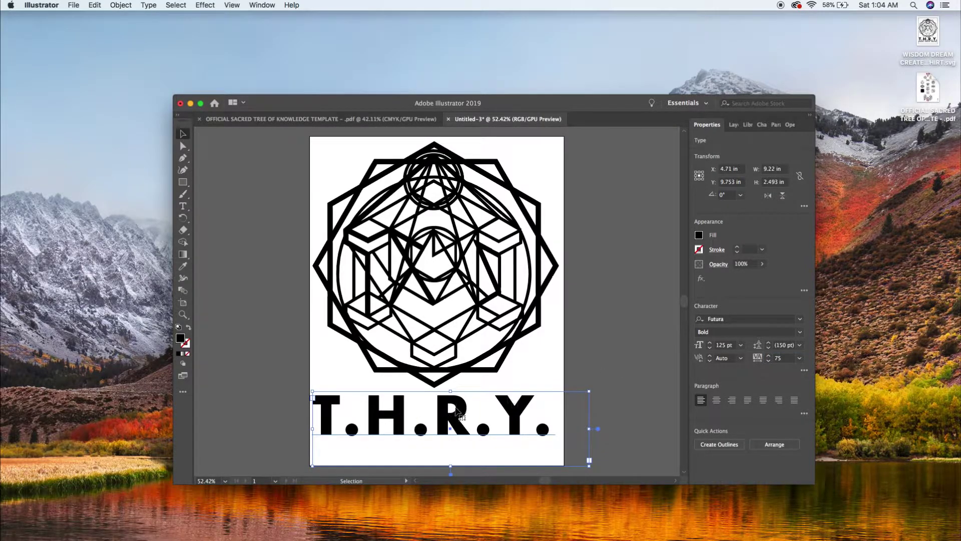
{"action": "left_click_drag", "start_coordinate": [456, 413], "coordinate": [459, 411]}
{"action": "left_click", "coordinate": [595, 403]}
- Add a text frame about 8.7 x 0.9 in below T.H.R.Y. reading "DREAM. CREATE. INSPIRE." at 24 pt
{"action": "key", "text": "t"}
{"action": "left_click_drag", "start_coordinate": [310, 438], "coordinate": [563, 465]}
{"action": "left_click", "coordinate": [741, 345]}
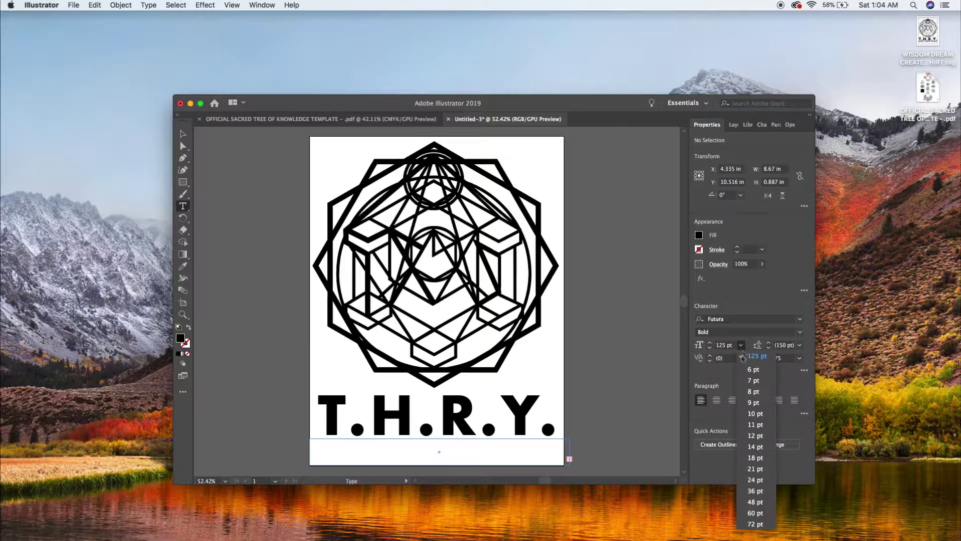
{"action": "left_click", "coordinate": [759, 484]}
{"action": "type", "text": "DRE"}
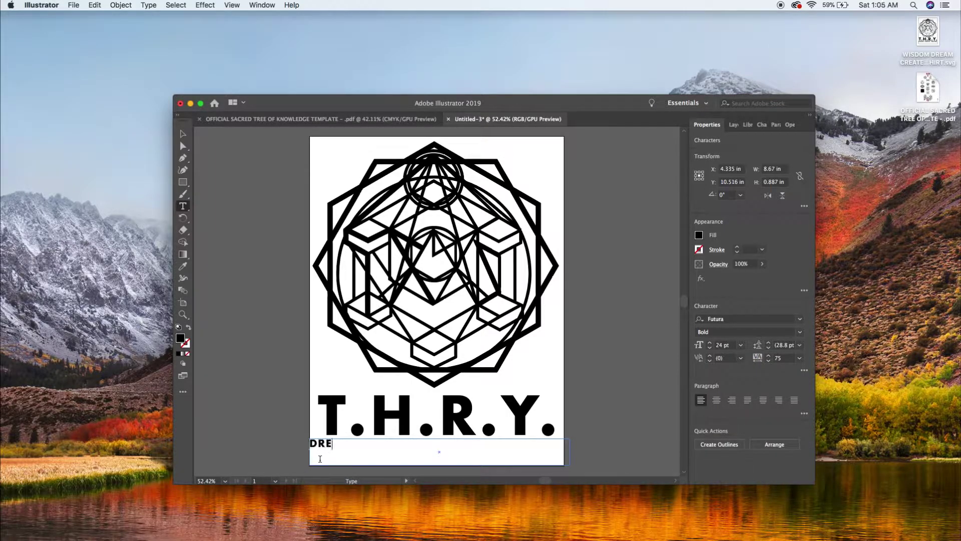
{"action": "type", "text": "AM. CREATE. INSPIRE."}
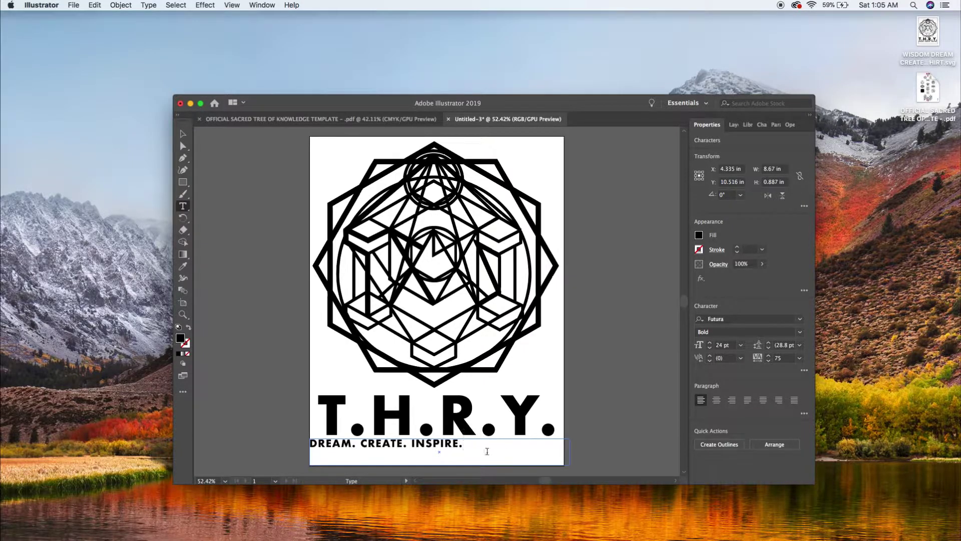
- Set the tracking of the whole "DREAM. CREATE. INSPIRE." line to 200
{"action": "left_click_drag", "start_coordinate": [463, 445], "coordinate": [286, 441]}
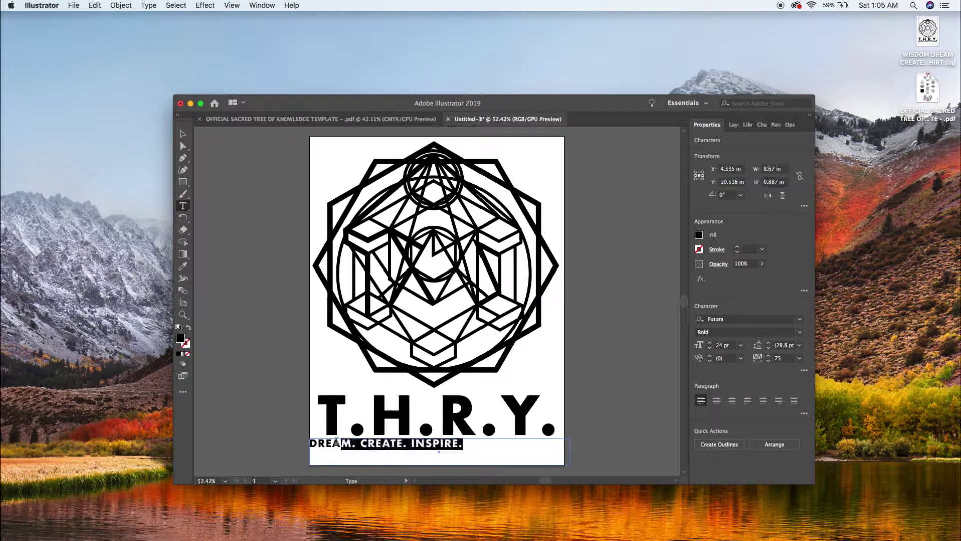
{"action": "left_click", "coordinate": [800, 358]}
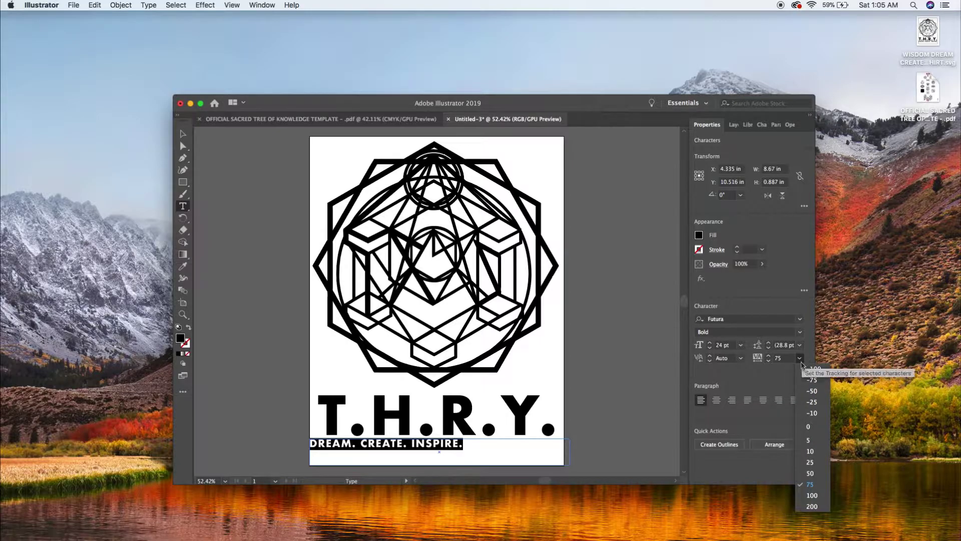
{"action": "left_click", "coordinate": [814, 507]}
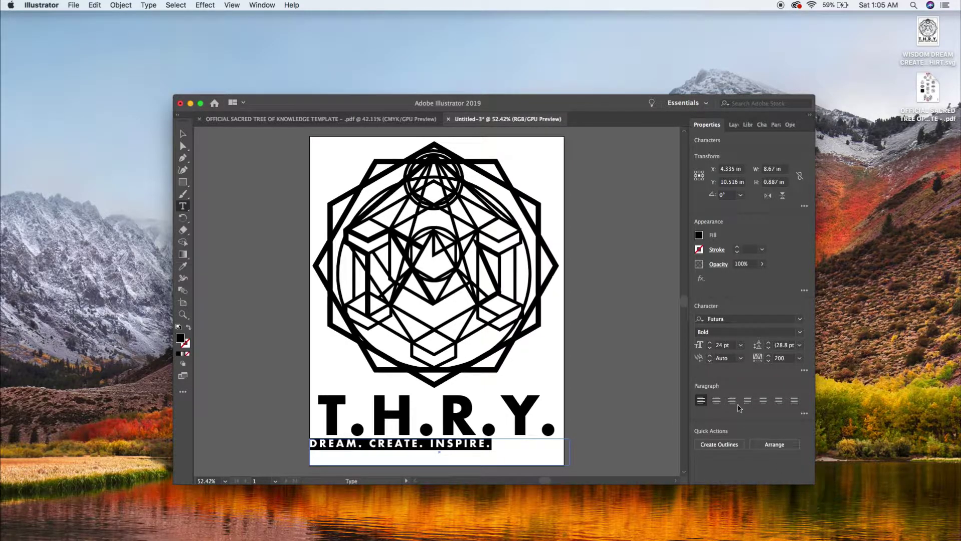
- Keep the tagline at 24 pt, widen its tracking to 250 and finally 400, and move it right to centre under T.H.R.Y
{"action": "left_click", "coordinate": [741, 345]}
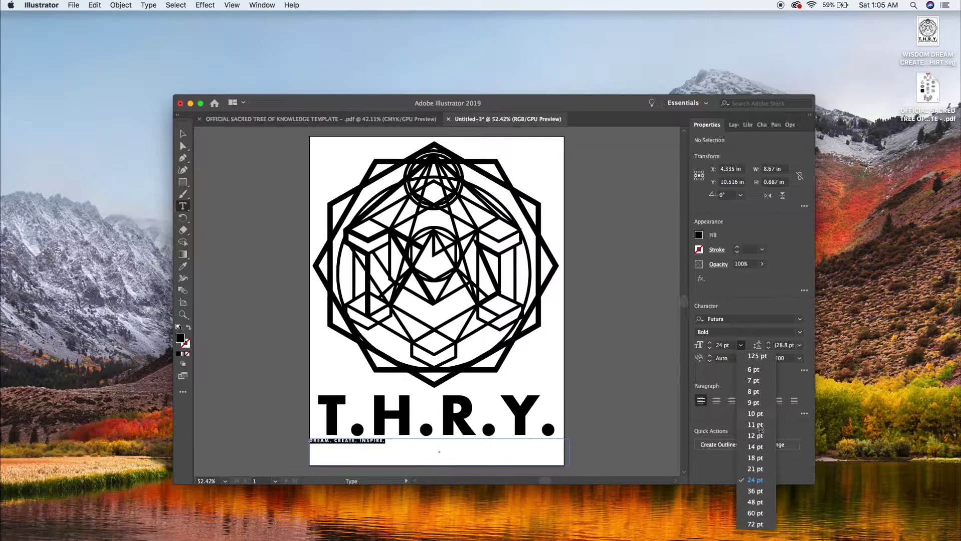
{"action": "left_click", "coordinate": [760, 479]}
{"action": "left_click", "coordinate": [779, 358]}
{"action": "type", "text": "250"}
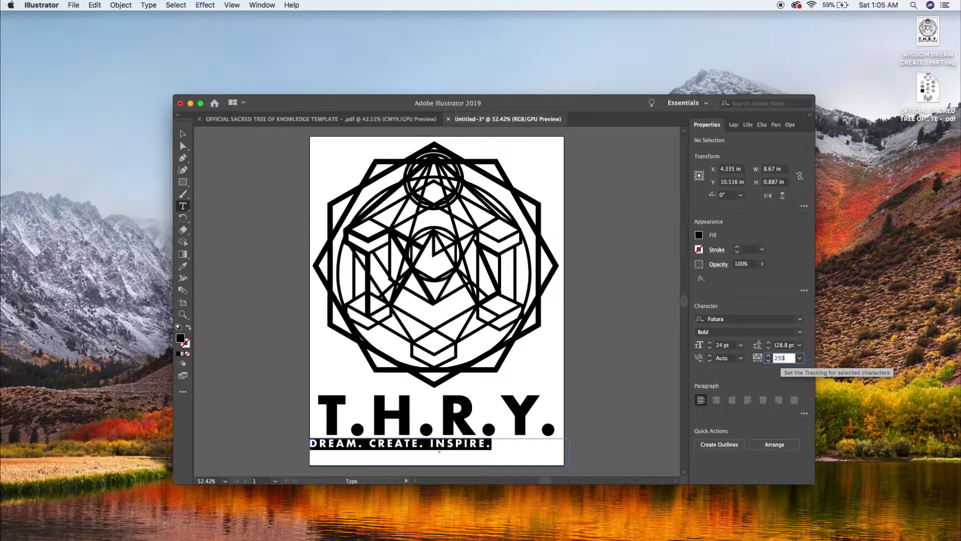
{"action": "key", "text": "Return"}
{"action": "left_click", "coordinate": [781, 359]}
{"action": "type", "text": "400"}
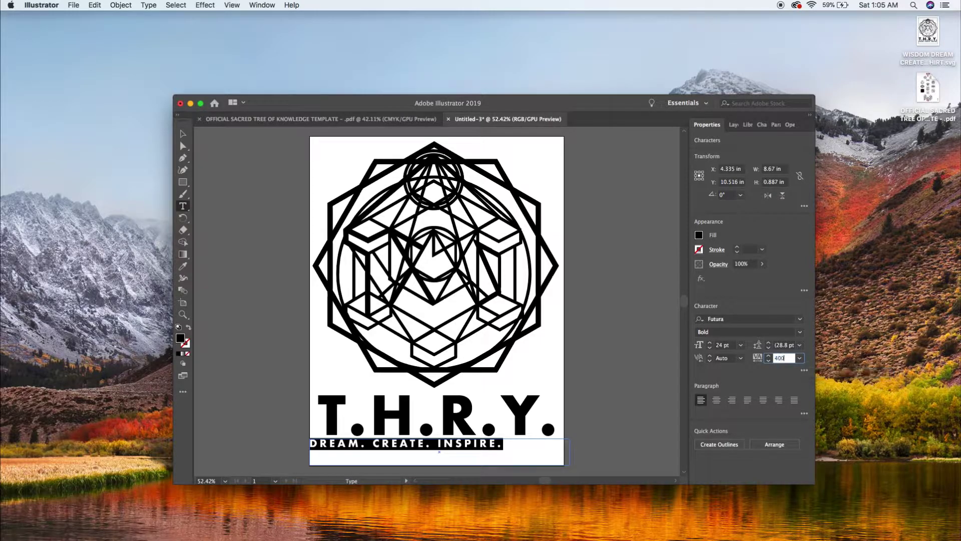
{"action": "key", "text": "Return"}
{"action": "key", "text": "Escape"}
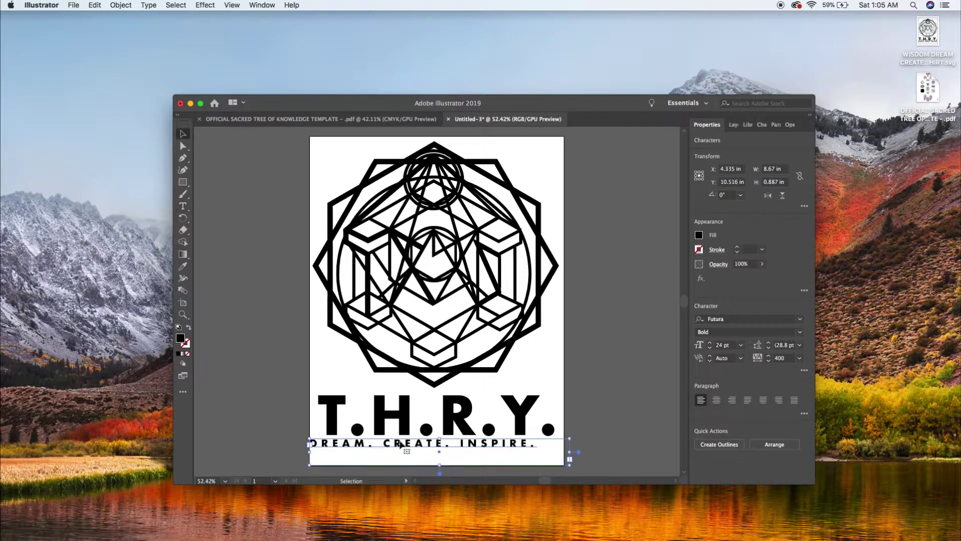
{"action": "left_click_drag", "start_coordinate": [422, 444], "coordinate": [441, 445]}
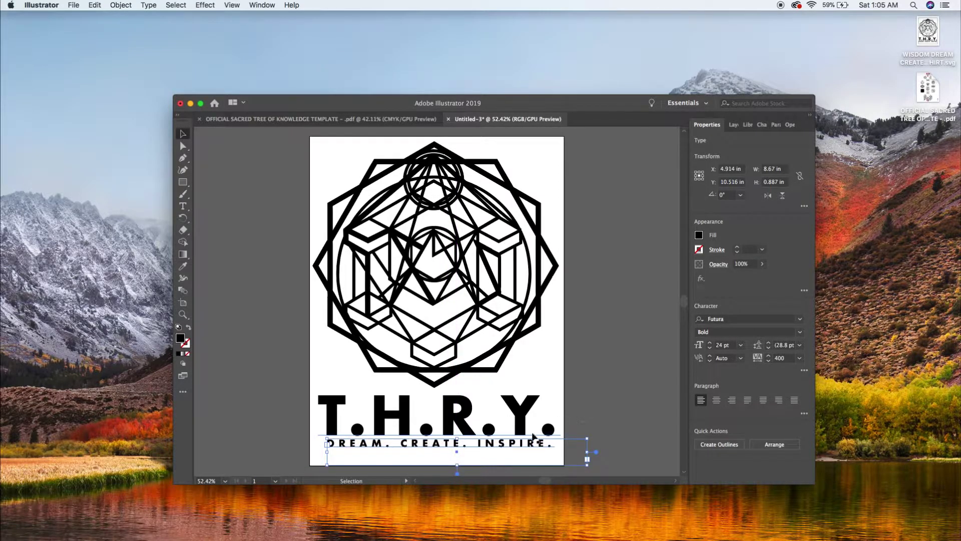
- Try the tagline at a font size of 30 pt, and undo the size change
{"action": "left_click", "coordinate": [719, 345]}
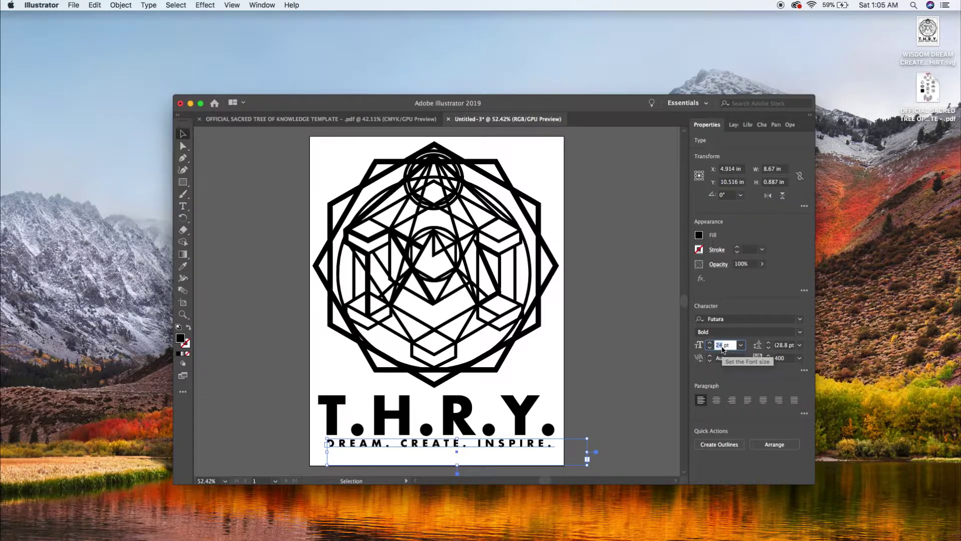
{"action": "type", "text": "30"}
{"action": "key", "text": "Return"}
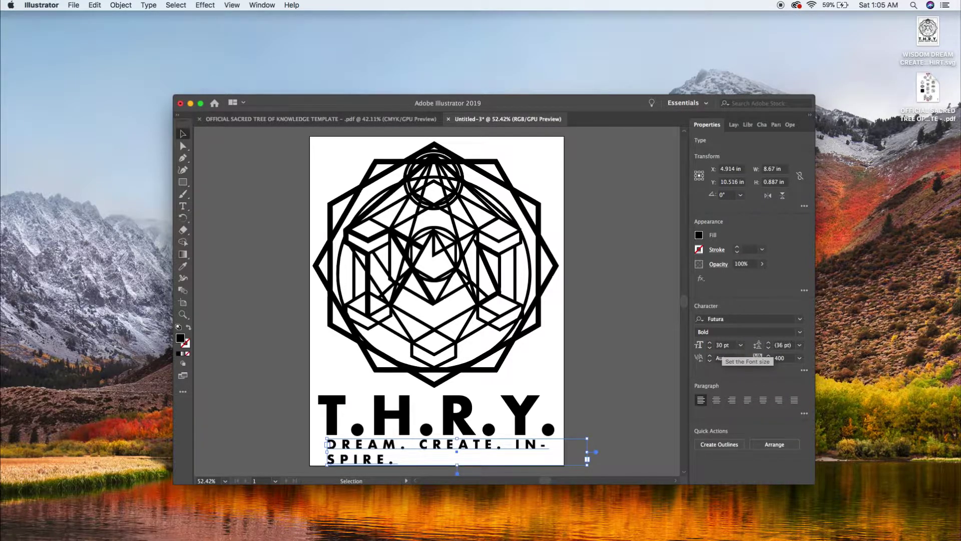
{"action": "key", "text": "super+a"}
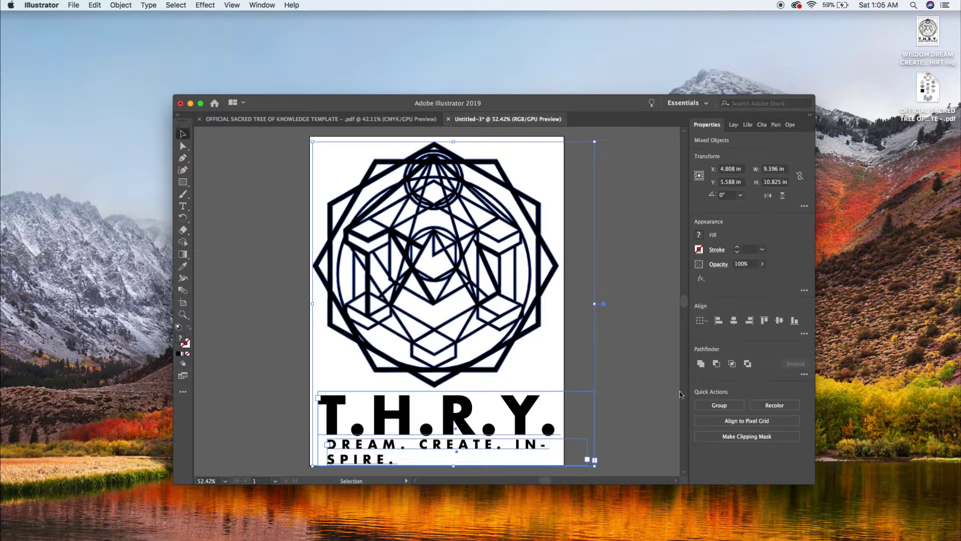
{"action": "left_click", "coordinate": [632, 412]}
{"action": "left_click", "coordinate": [458, 447]}
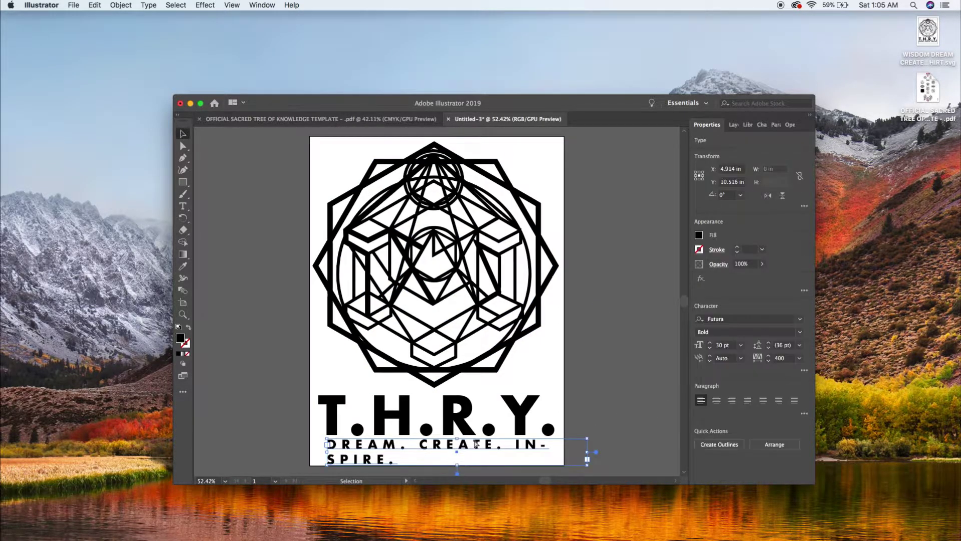
{"action": "key", "text": "super+z"}
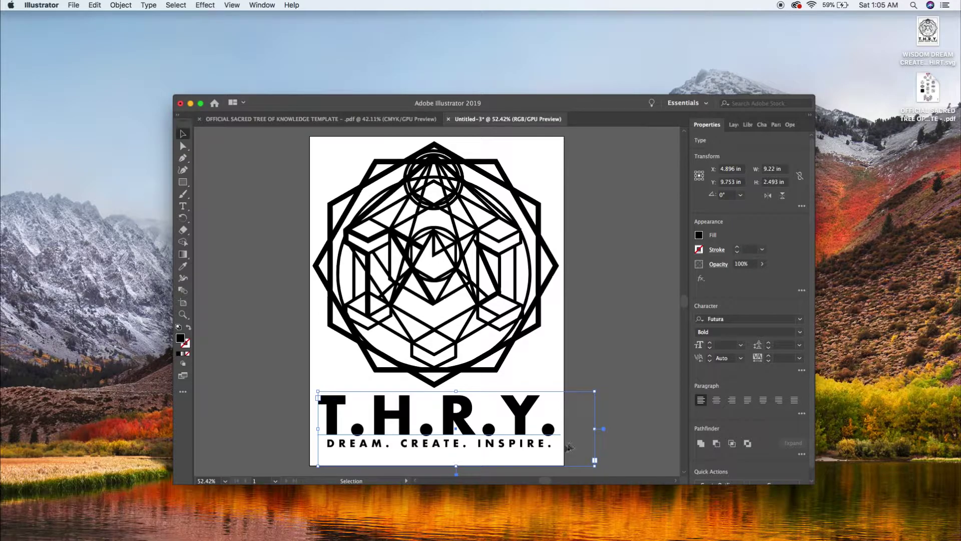
- Nudge the tagline down slightly and set the tracking of its whole text to 420
{"action": "left_click", "coordinate": [531, 446]}
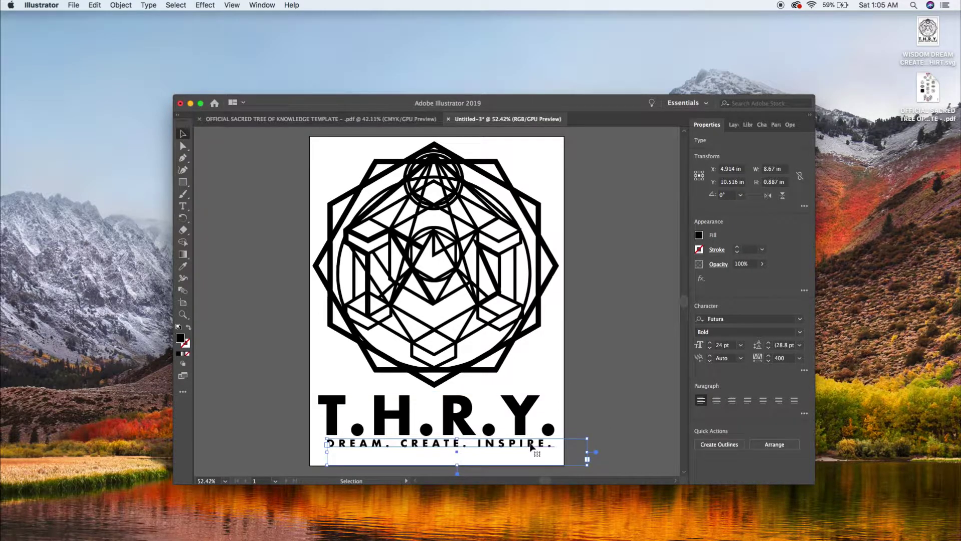
{"action": "key", "text": "Down"}
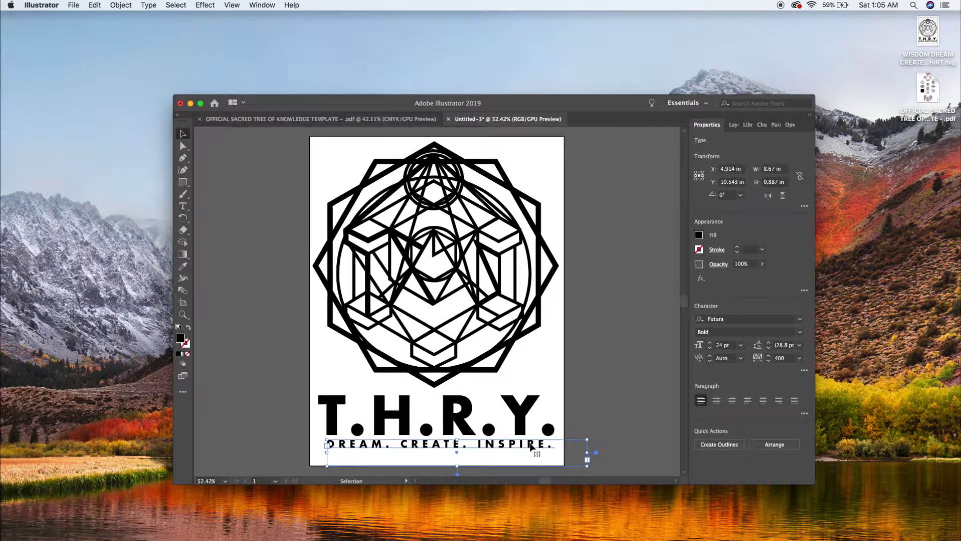
{"action": "double_click", "coordinate": [532, 446]}
{"action": "key", "text": "super+a"}
{"action": "left_click", "coordinate": [781, 357]}
{"action": "type", "text": "420"}
{"action": "key", "text": "Return"}
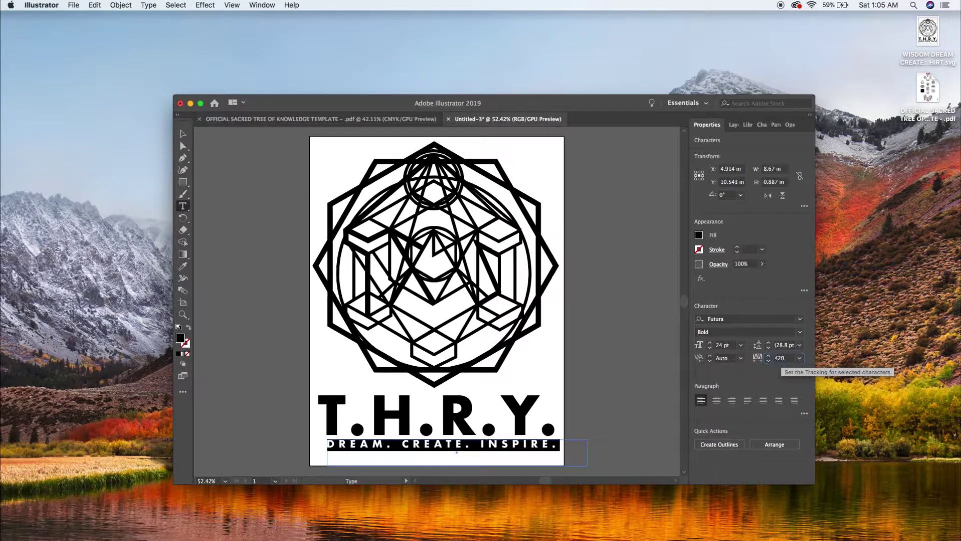
{"action": "key", "text": "Escape"}
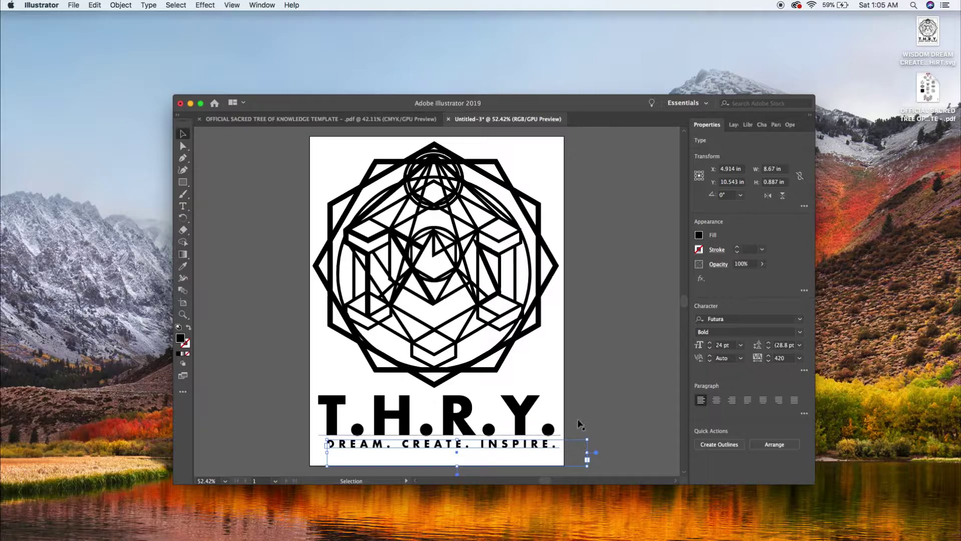
- Nudge the tagline left in small increments until it is centred beneath the T.H.R.Y. title
{"action": "key", "text": "Left"}
{"action": "key", "text": "Left"}
{"action": "key", "text": "Left"}
{"action": "key", "text": "Left"}
{"action": "key", "text": "Left"}
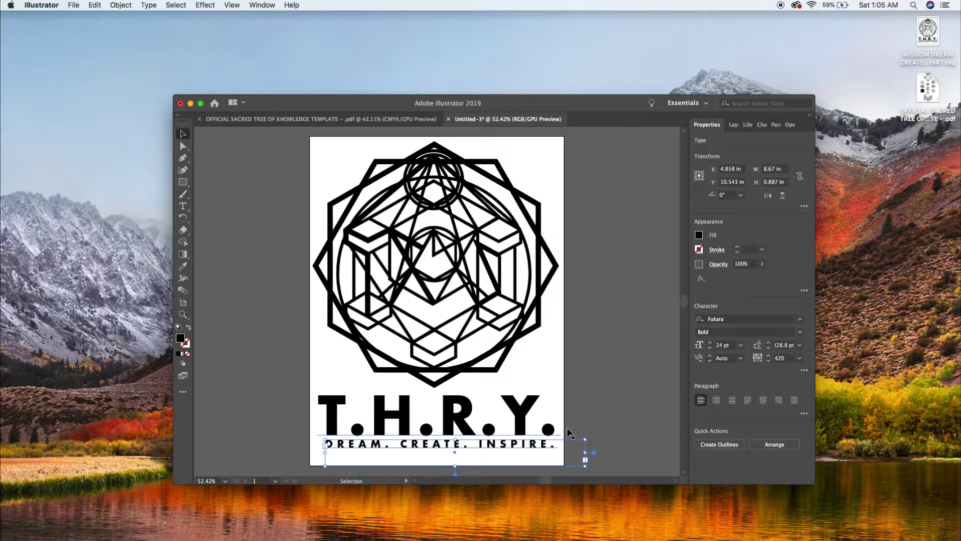
{"action": "key", "text": "Left"}
{"action": "key", "text": "Left"}
{"action": "key", "text": "Left"}
{"action": "key", "text": "Left"}
{"action": "key", "text": "Left"}
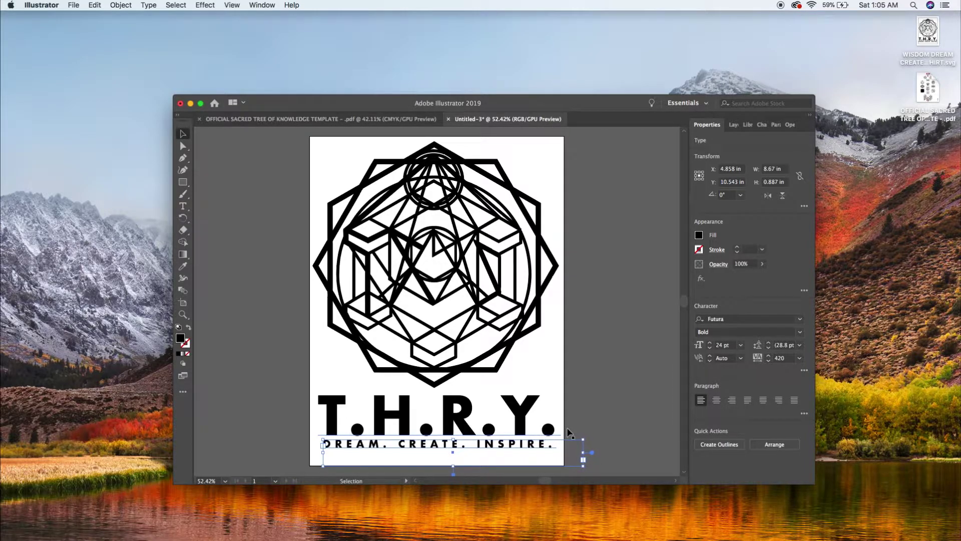
{"action": "left_click", "coordinate": [591, 450]}
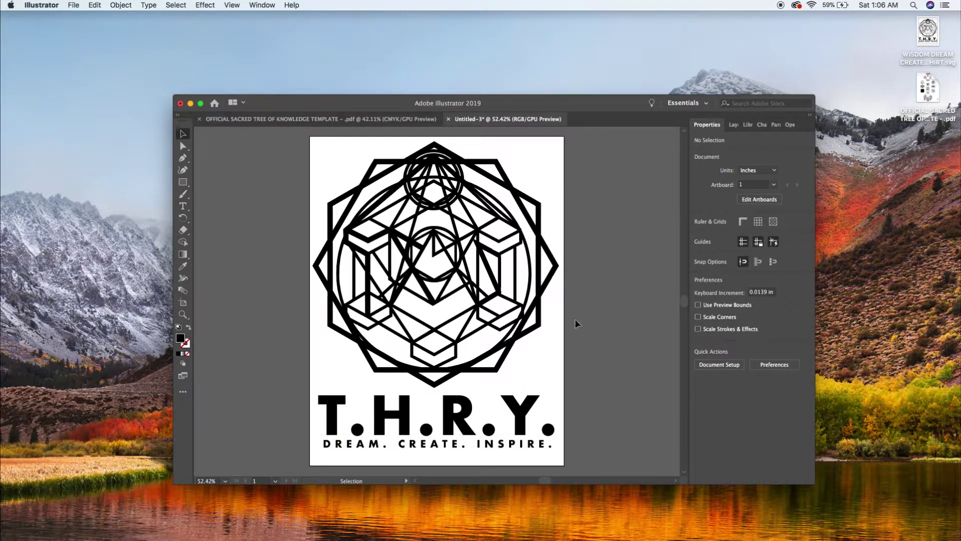
- Rasterize the emblem, title and tagline together in RGB at High (300 ppi) with a white background and Art Optimized anti-aliasing
{"action": "left_click", "coordinate": [545, 315]}
{"action": "left_click", "coordinate": [521, 445]}
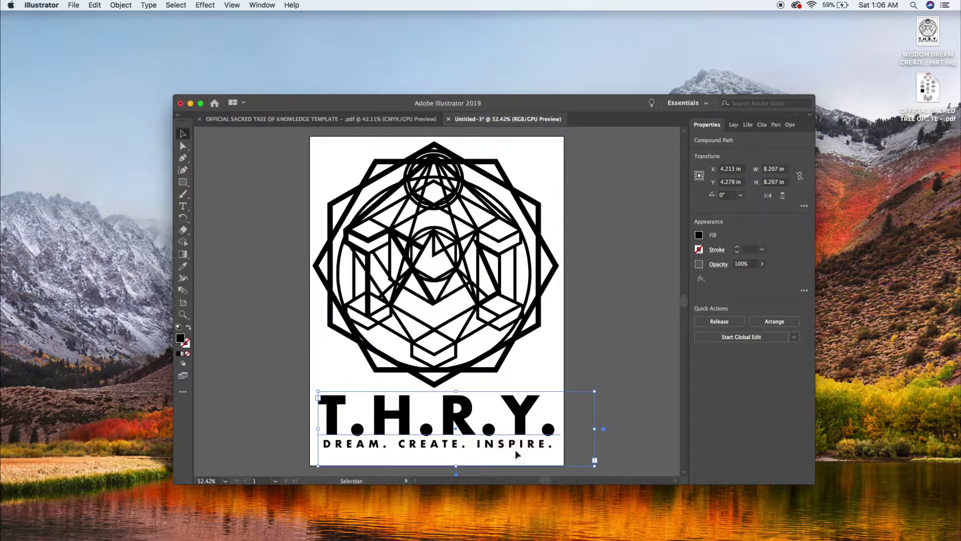
{"action": "left_click", "coordinate": [593, 430]}
{"action": "left_click", "coordinate": [532, 443]}
{"action": "left_click", "coordinate": [525, 418], "text": "shift"}
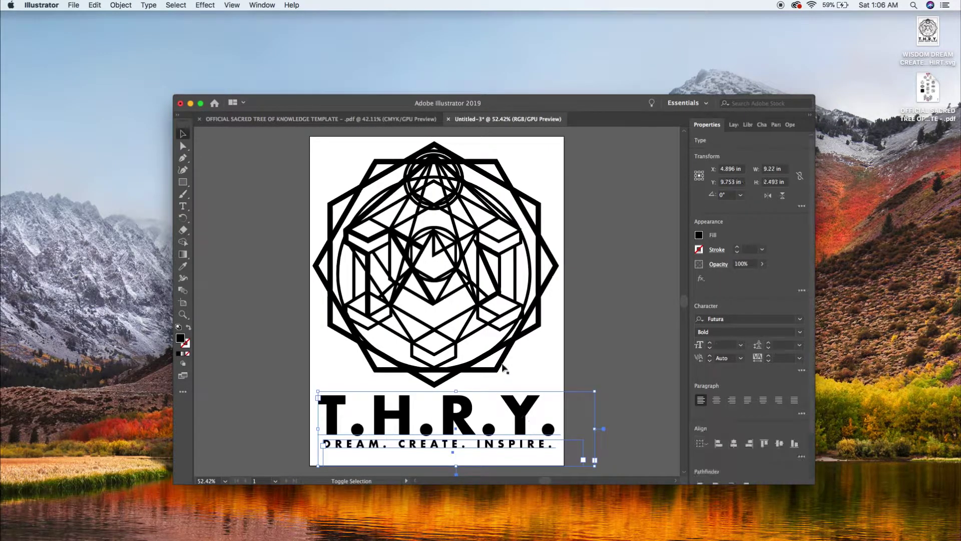
{"action": "left_click", "coordinate": [503, 366], "text": "shift"}
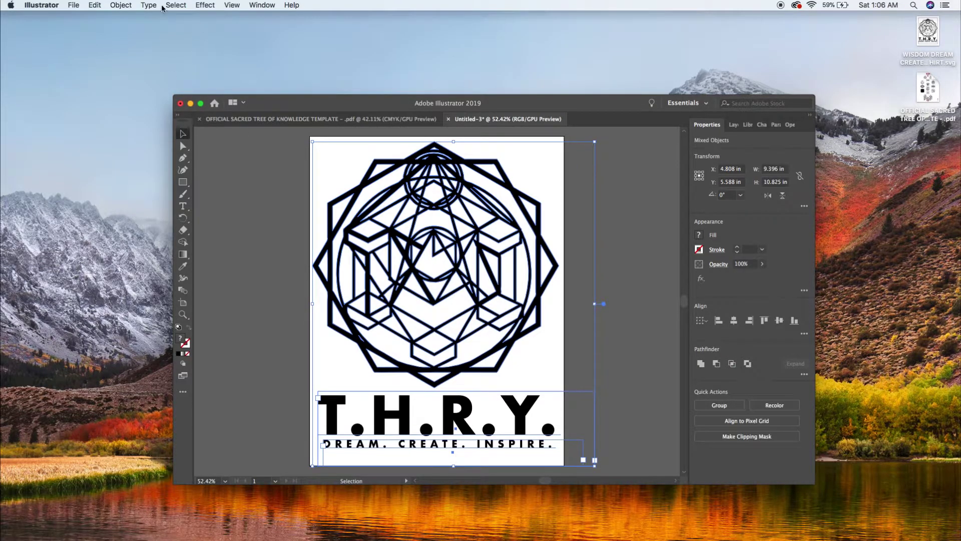
{"action": "left_click", "coordinate": [125, 7]}
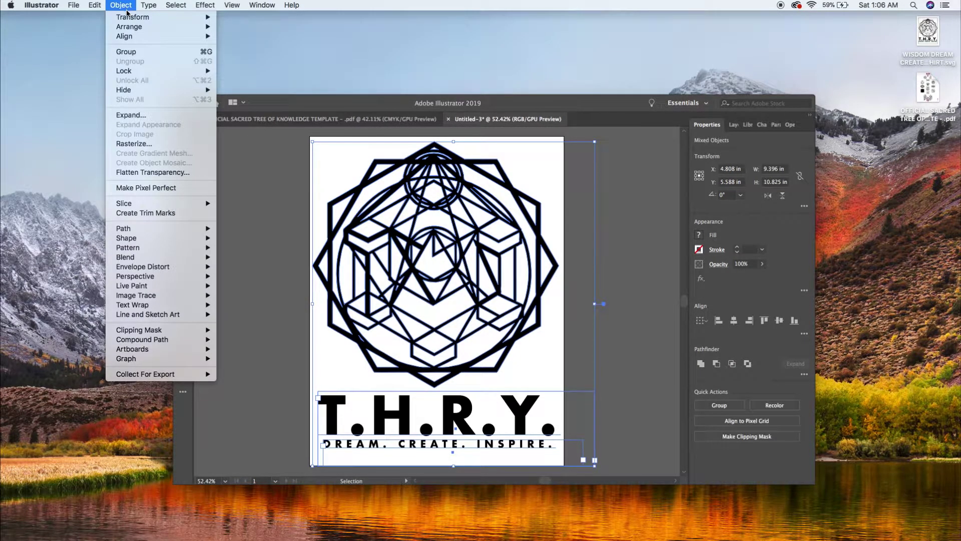
{"action": "left_click", "coordinate": [138, 143]}
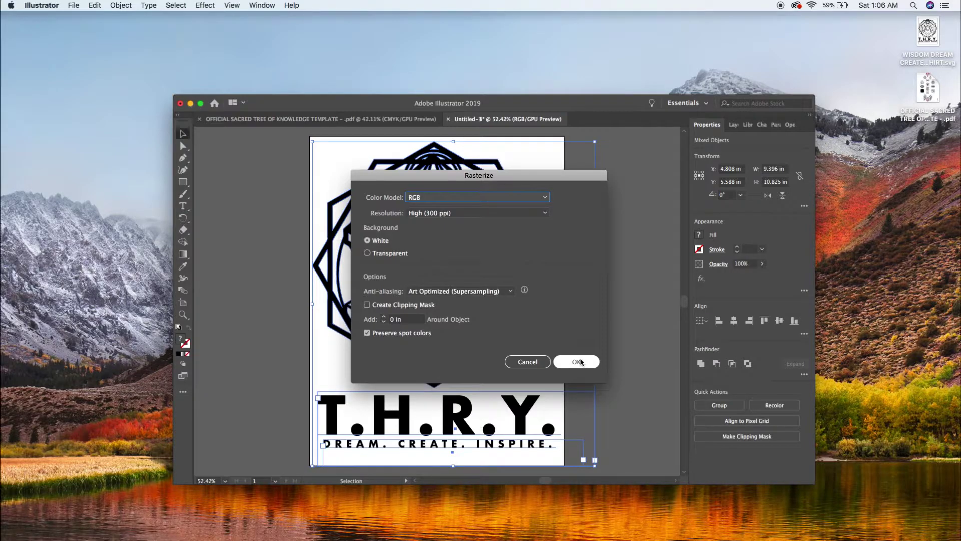
{"action": "left_click", "coordinate": [578, 362]}
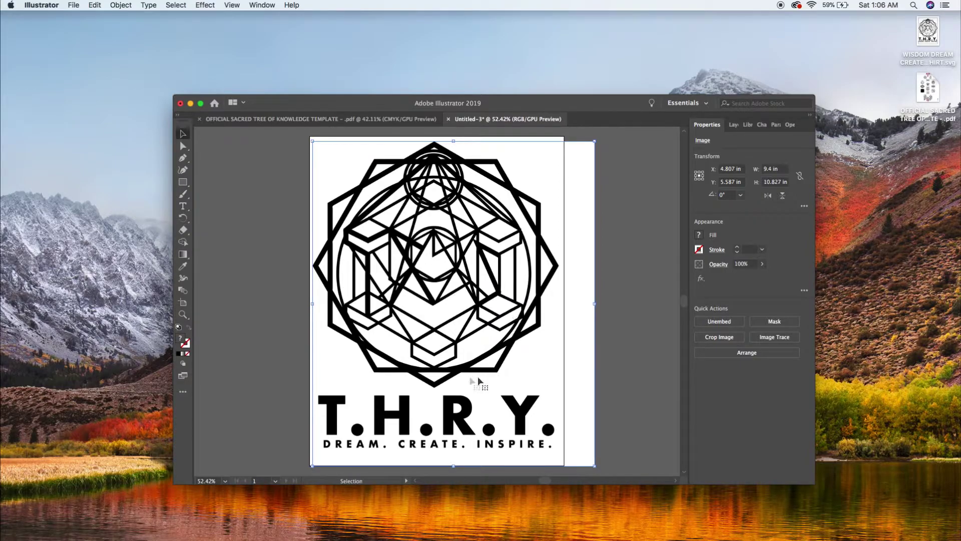
- Image Trace the rasterized design with the Black and White Logo preset
{"action": "left_click", "coordinate": [640, 325]}
{"action": "left_click", "coordinate": [524, 317]}
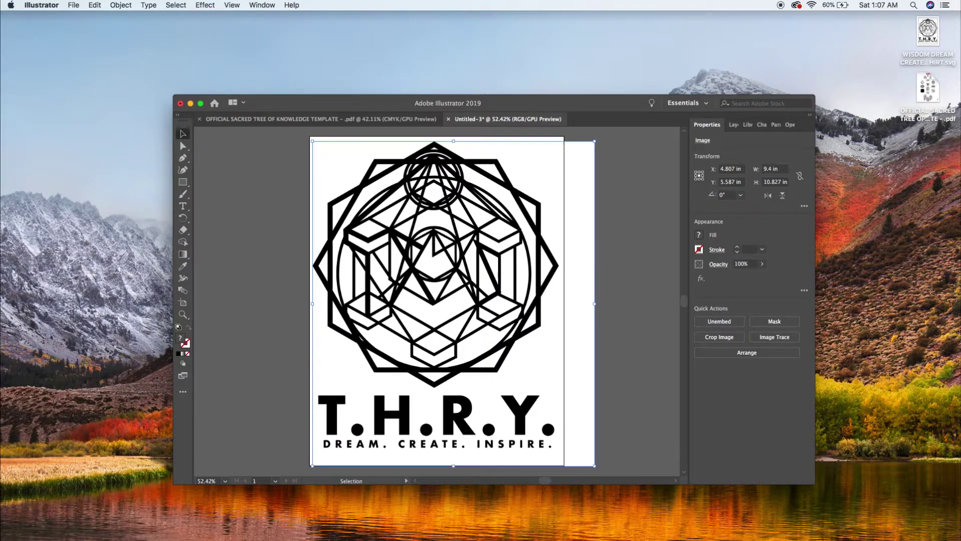
{"action": "left_click", "coordinate": [768, 342]}
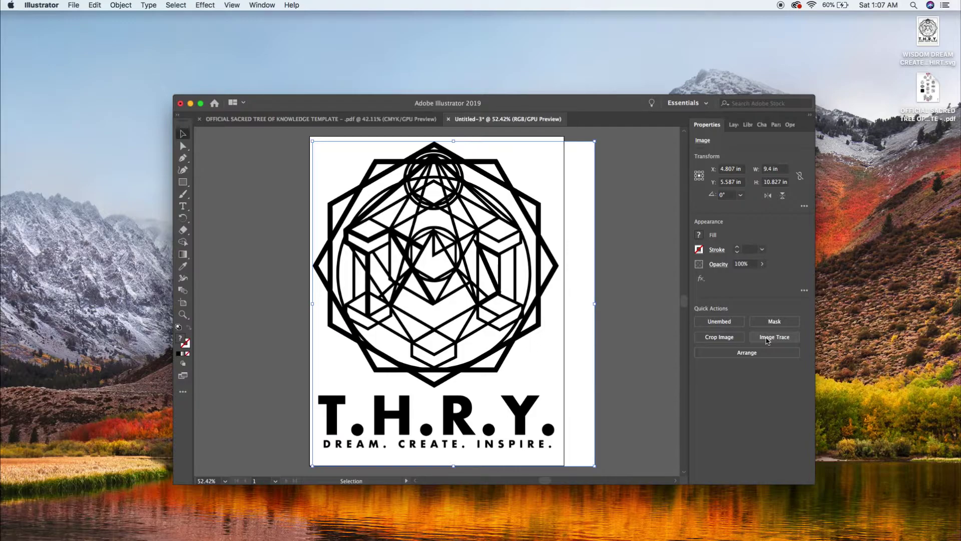
{"action": "left_click", "coordinate": [767, 339]}
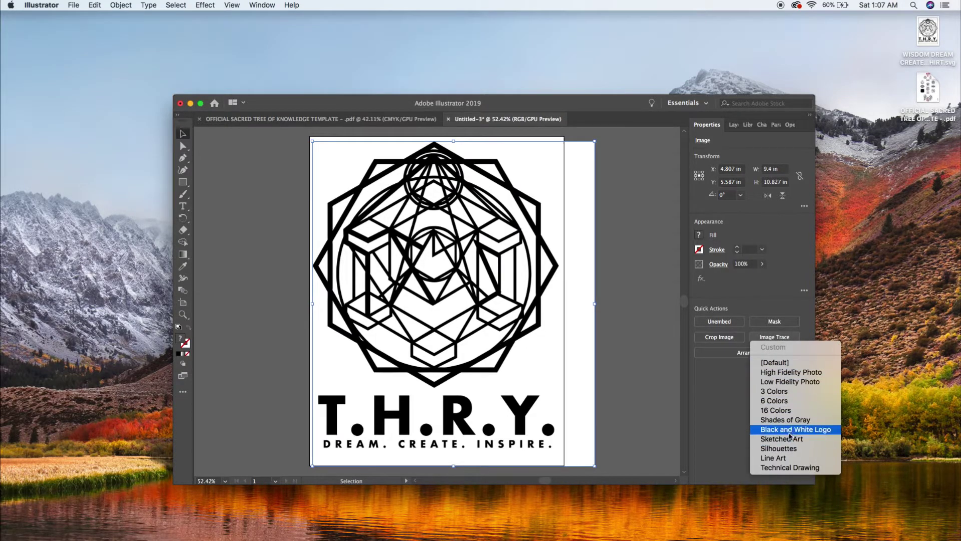
{"action": "left_click", "coordinate": [790, 429]}
{"action": "left_click", "coordinate": [610, 322]}
{"action": "left_click", "coordinate": [608, 323]}
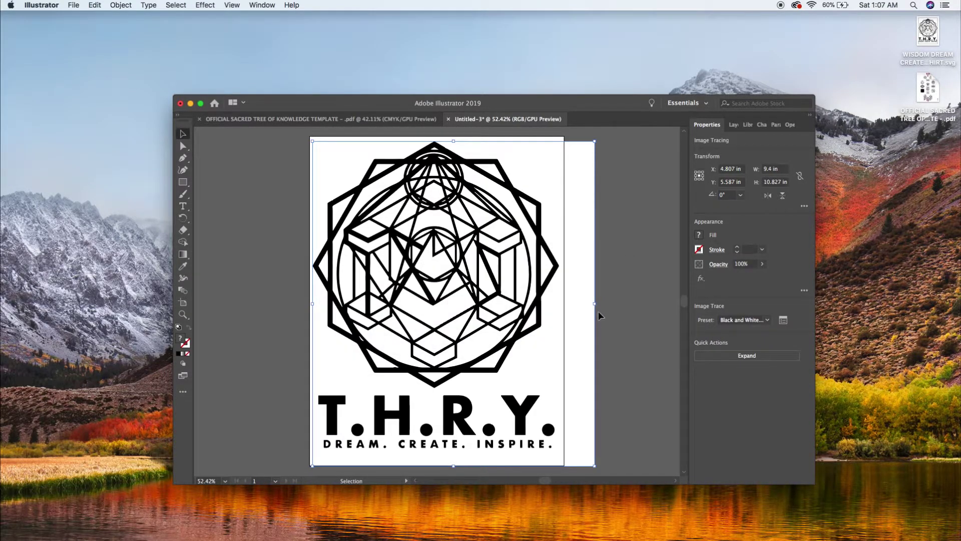
- Try shifting the traced artwork around the page, and undo the last move
{"action": "left_click", "coordinate": [620, 329]}
{"action": "left_click_drag", "start_coordinate": [511, 332], "coordinate": [561, 325]}
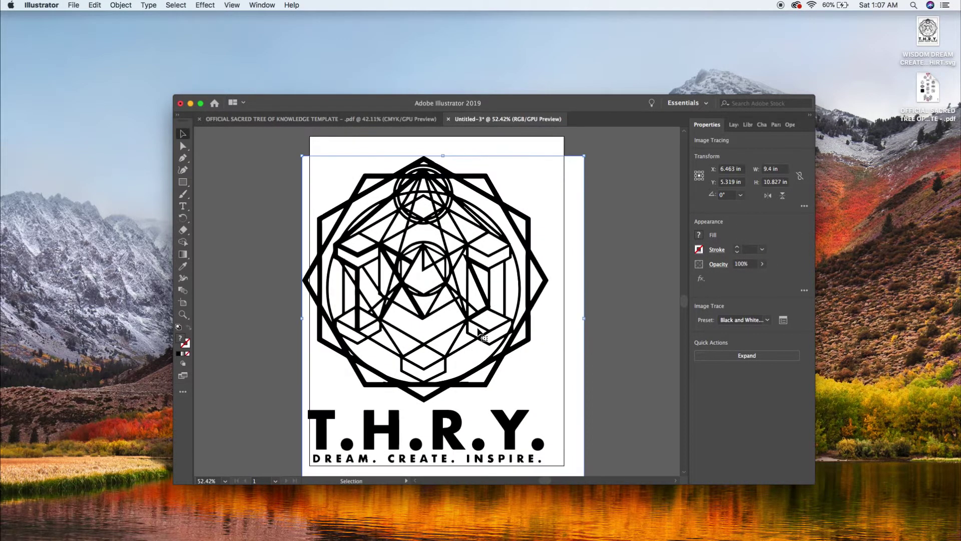
{"action": "left_click_drag", "start_coordinate": [539, 309], "coordinate": [399, 327]}
{"action": "key", "text": "a"}
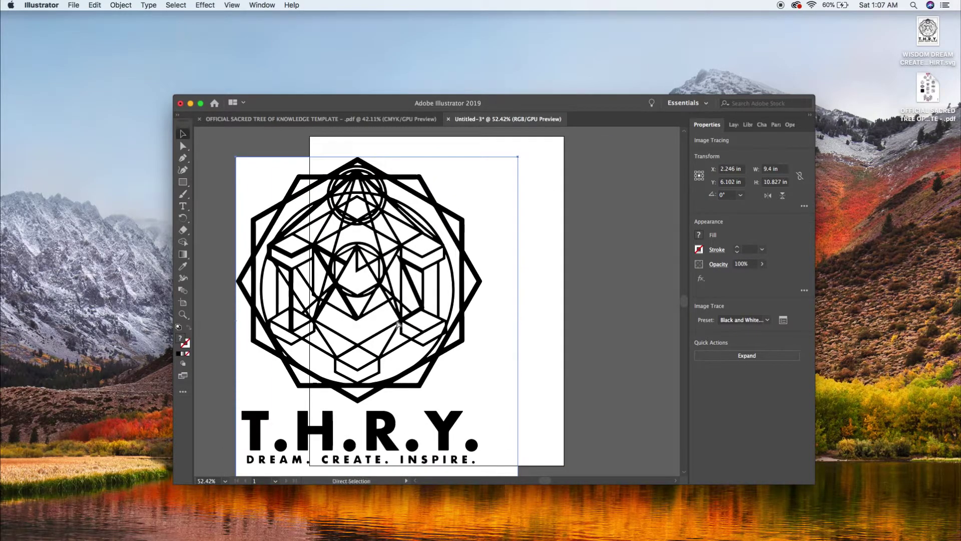
{"action": "key", "text": "super+z"}
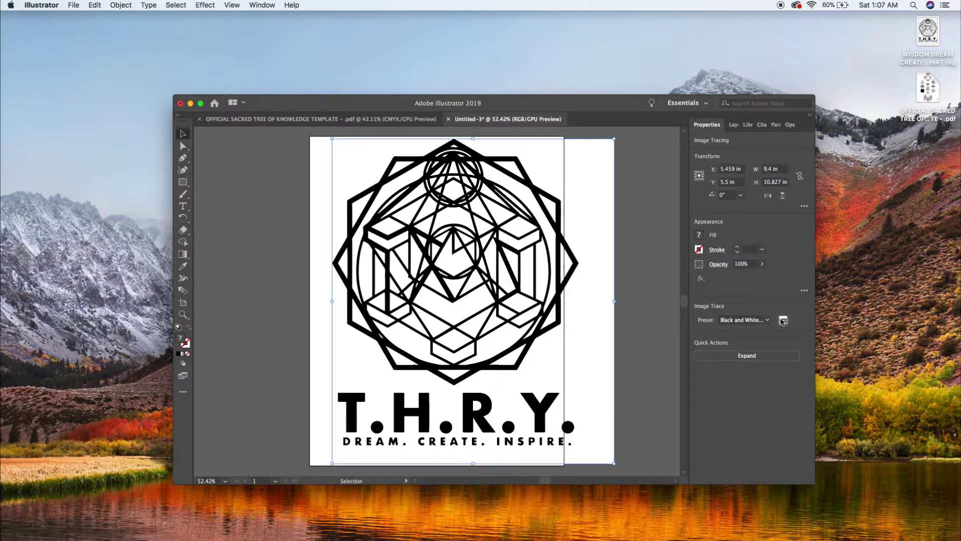
- Move the traced artwork left so that its emblem and text are centred on the page
{"action": "left_click", "coordinate": [629, 338]}
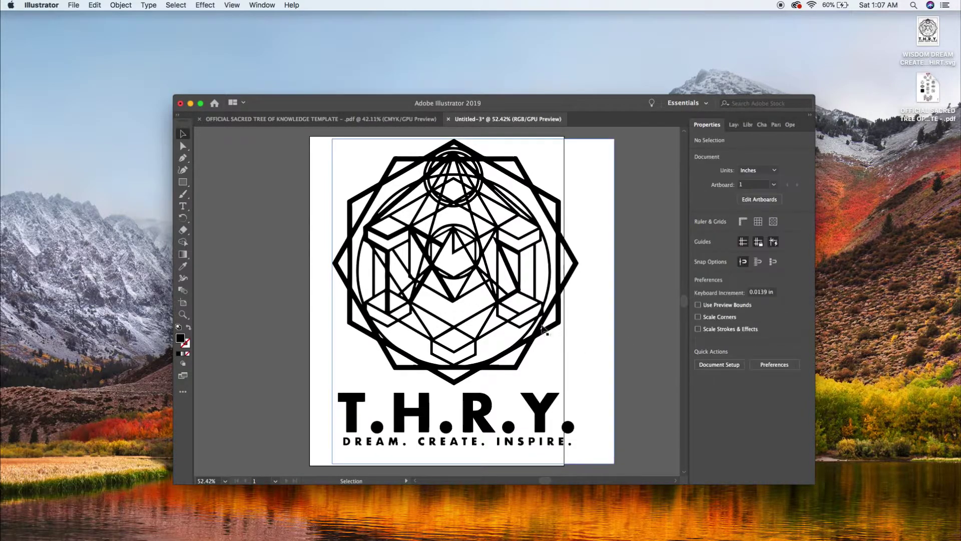
{"action": "left_click", "coordinate": [529, 323]}
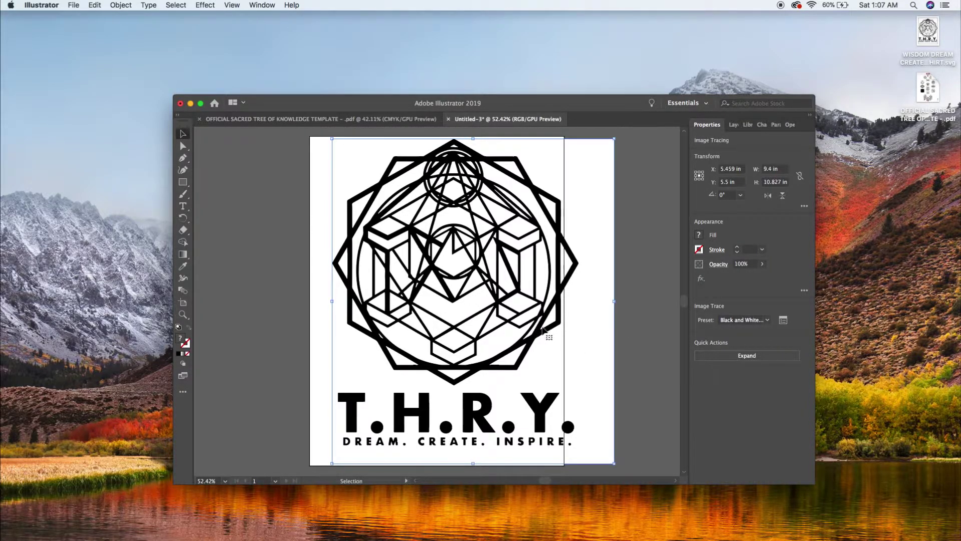
{"action": "left_click_drag", "start_coordinate": [524, 328], "coordinate": [505, 328]}
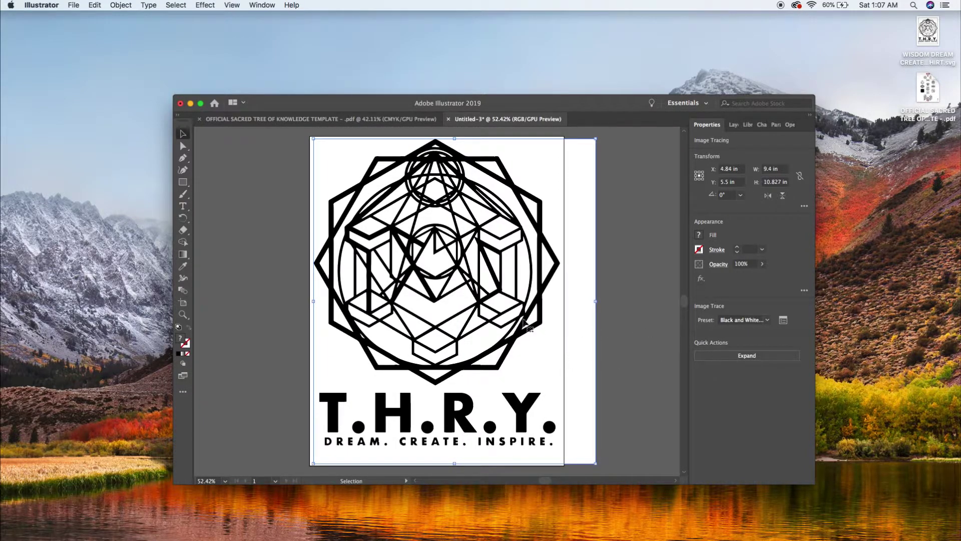
- Expand the traced artwork into editable vector paths
{"action": "right_click", "coordinate": [538, 328]}
{"action": "left_click", "coordinate": [630, 315]}
{"action": "left_click", "coordinate": [727, 356]}
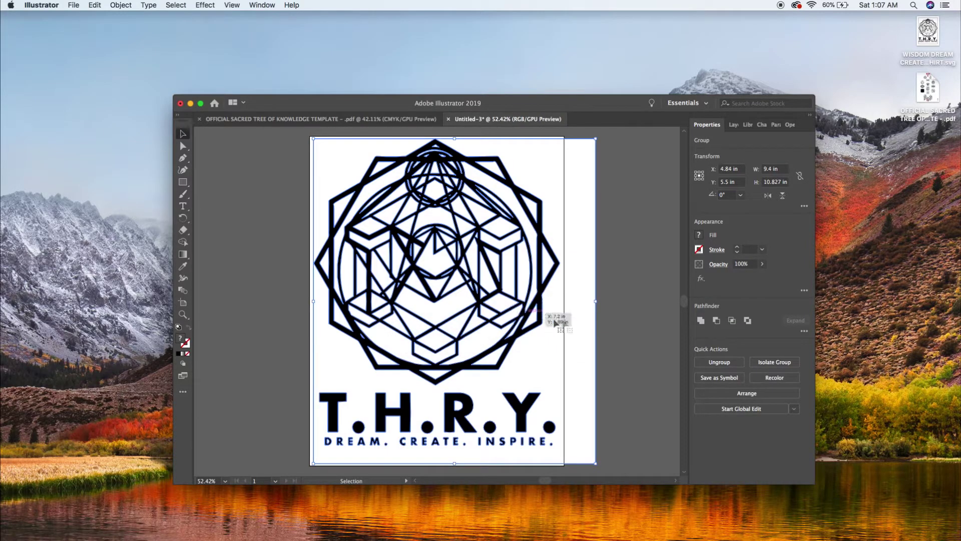
{"action": "left_click", "coordinate": [599, 322]}
{"action": "left_click", "coordinate": [598, 318]}
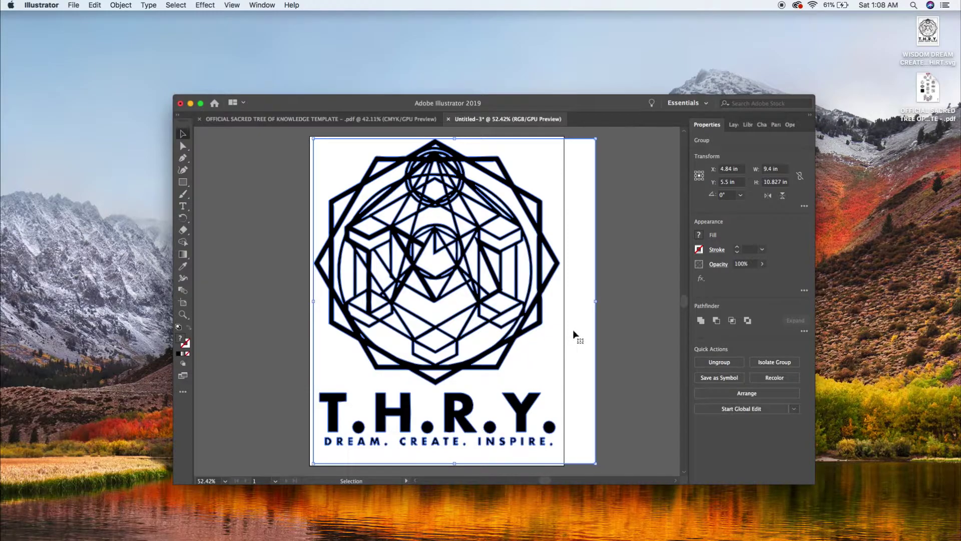
- Ungroup the expanded traced artwork into separate shapes and clear the selection
{"action": "left_click", "coordinate": [599, 337]}
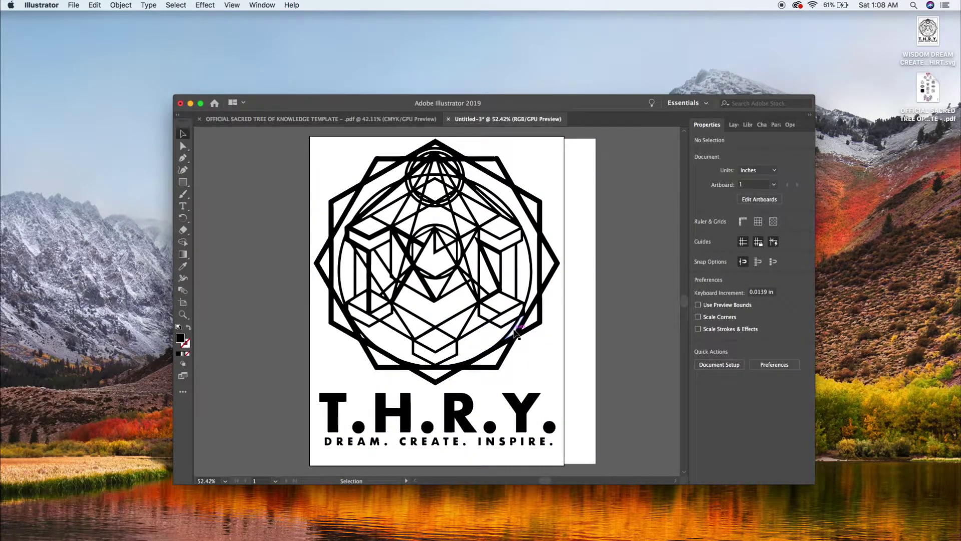
{"action": "left_click", "coordinate": [514, 329]}
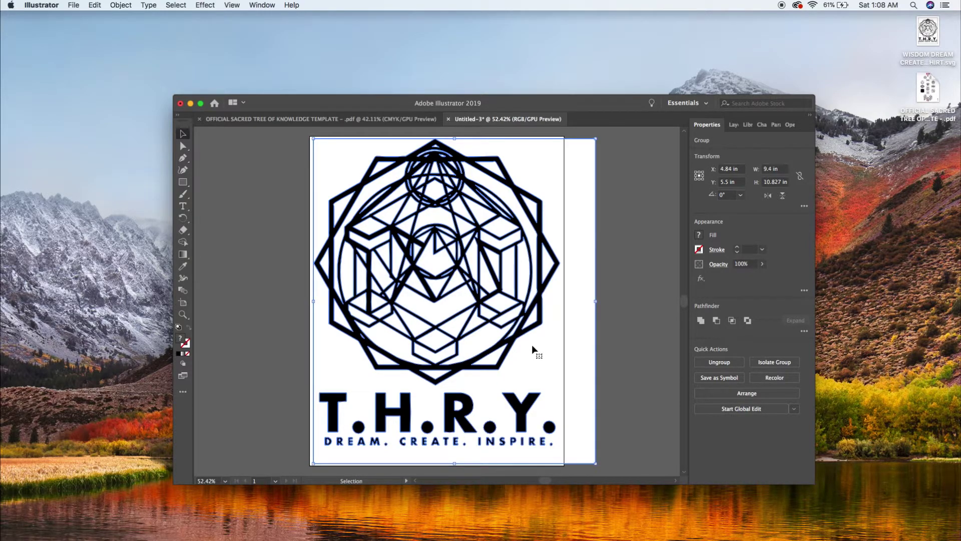
{"action": "right_click", "coordinate": [531, 345]}
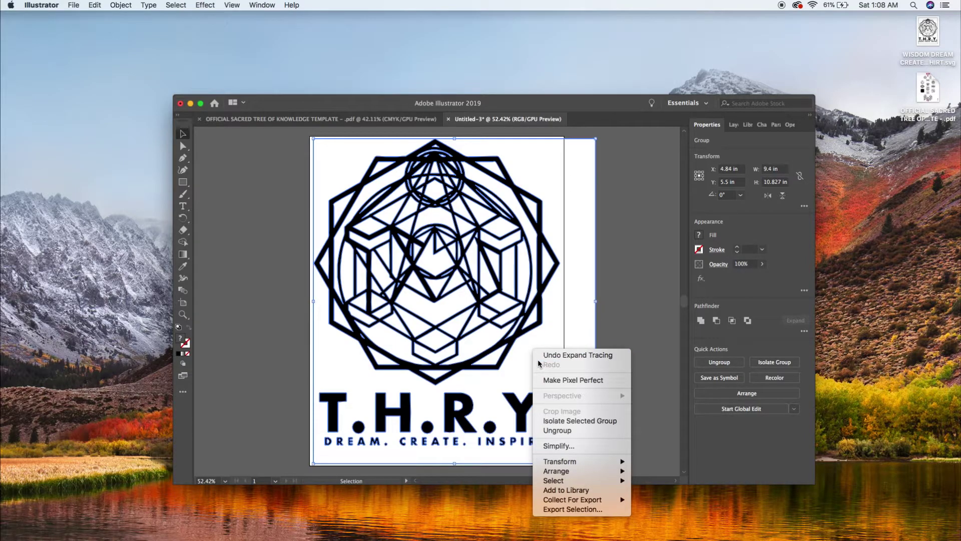
{"action": "left_click", "coordinate": [557, 430]}
{"action": "left_click", "coordinate": [608, 370]}
- Select the white background shape, extend the selection to every object with the same fill color, and delete them all
{"action": "left_click", "coordinate": [528, 356]}
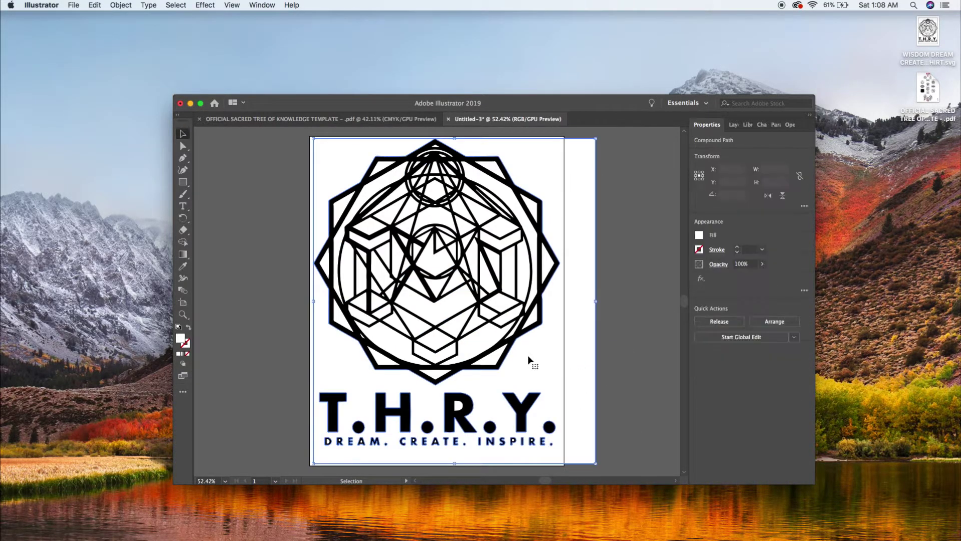
{"action": "right_click", "coordinate": [528, 356]}
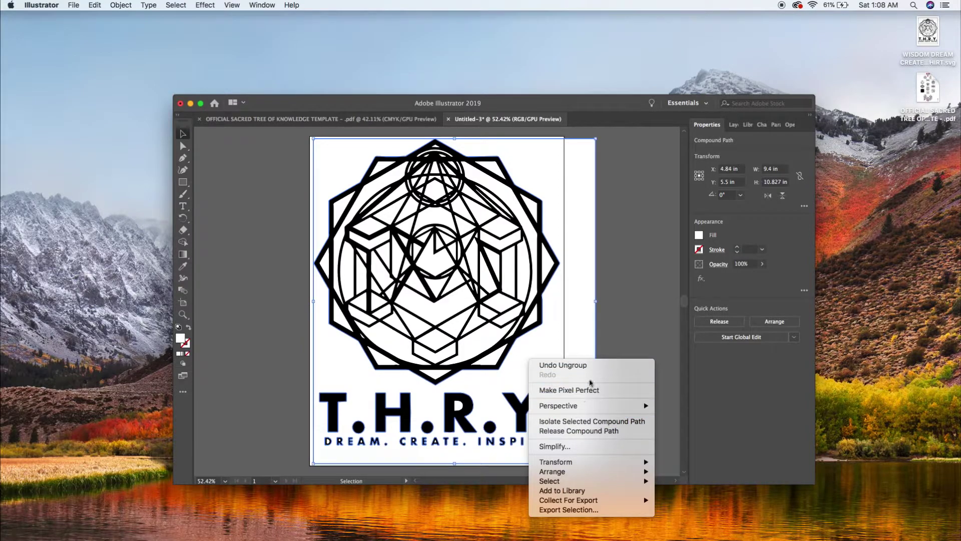
{"action": "left_click", "coordinate": [616, 349]}
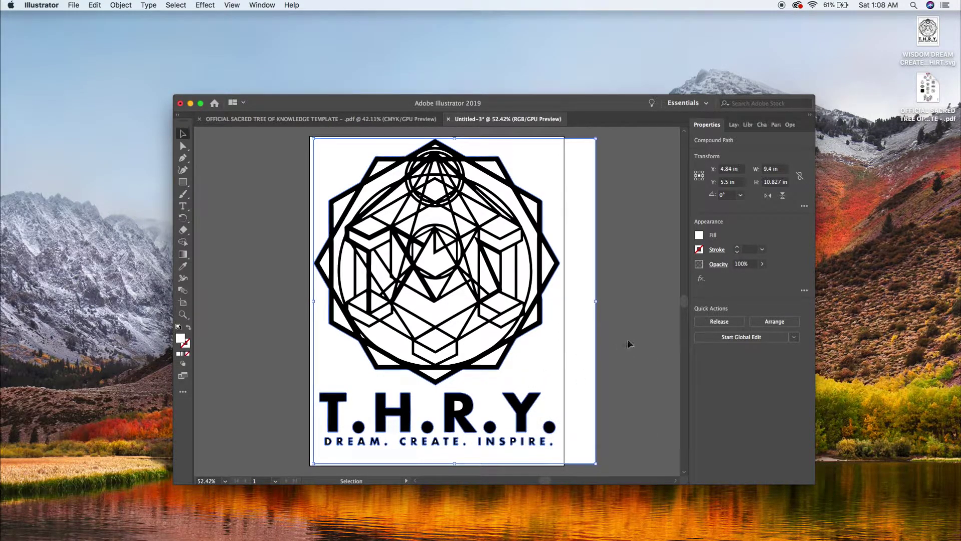
{"action": "left_click", "coordinate": [628, 339]}
{"action": "left_click", "coordinate": [538, 343]}
{"action": "left_click", "coordinate": [172, 6]}
{"action": "mouse_move", "coordinate": [194, 98]}
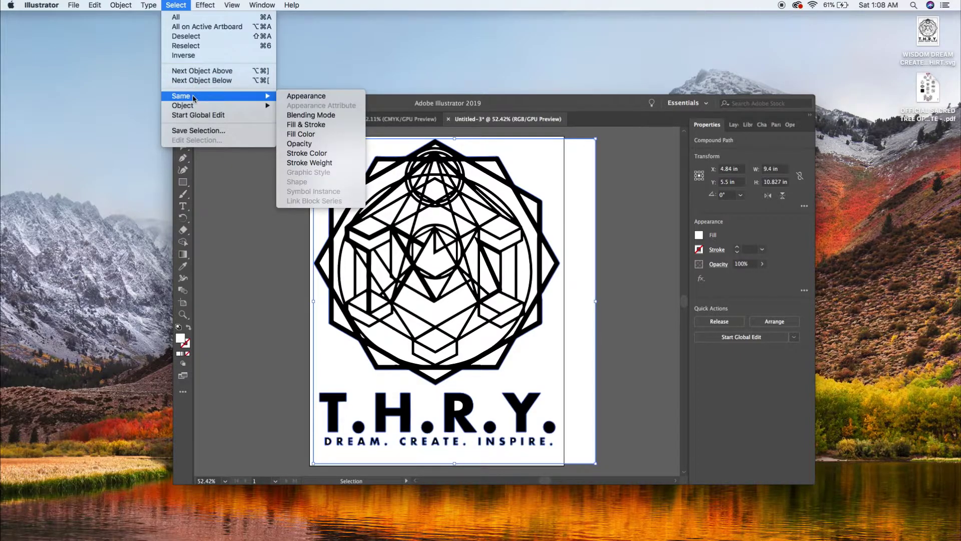
{"action": "left_click", "coordinate": [309, 134]}
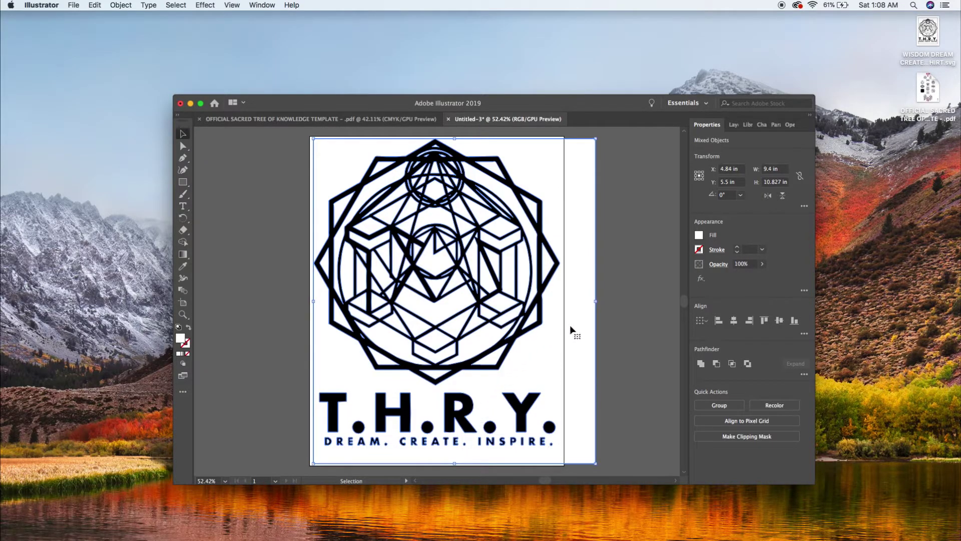
{"action": "key", "text": "super+z"}
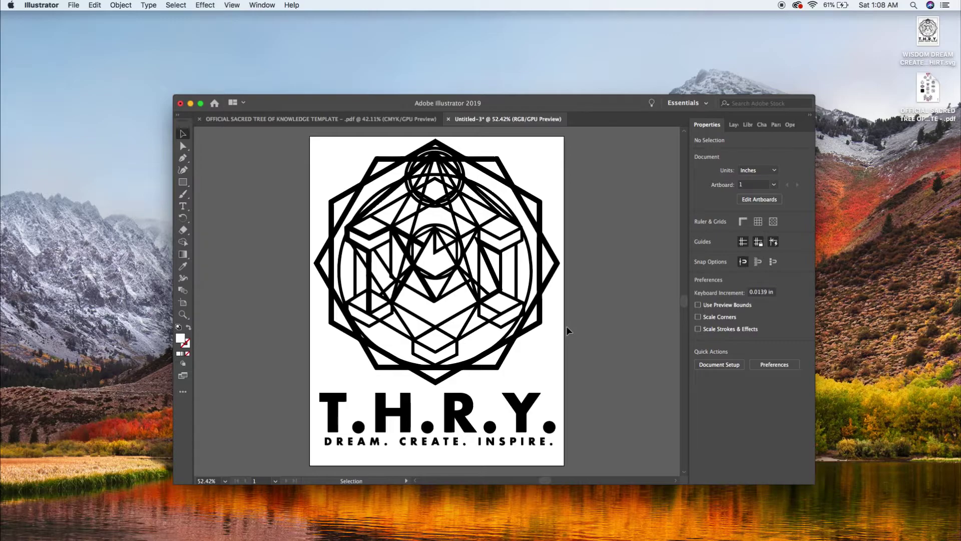
- Select the emblem and the individual letters and dots of the T.H.R.Y. title one by one to check they are separate shapes
{"action": "left_click", "coordinate": [537, 329]}
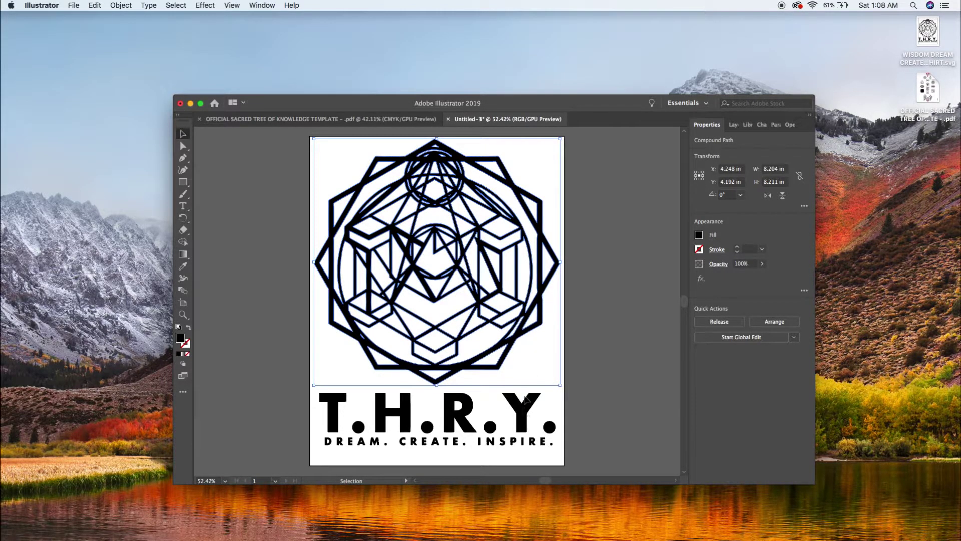
{"action": "left_click", "coordinate": [520, 418]}
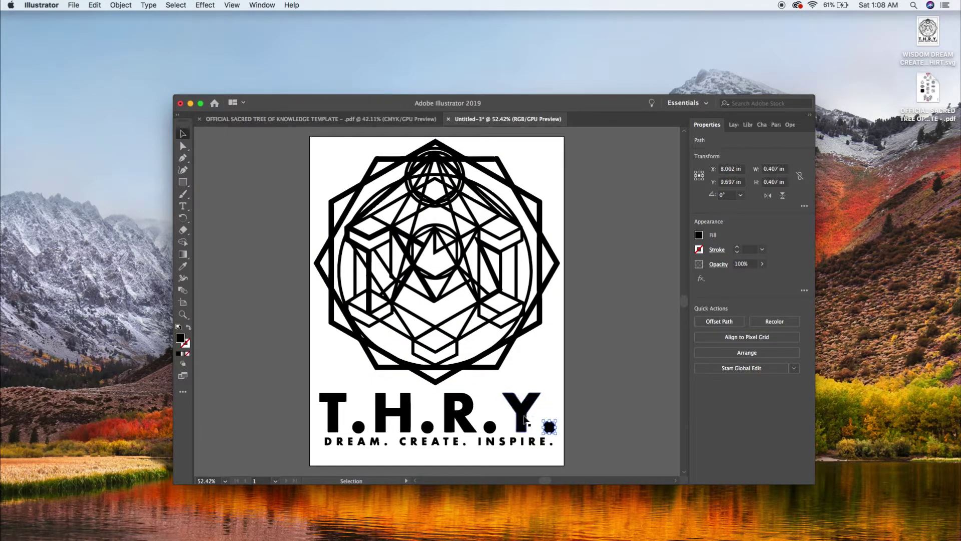
{"action": "left_click", "coordinate": [459, 416]}
{"action": "left_click", "coordinate": [403, 418]}
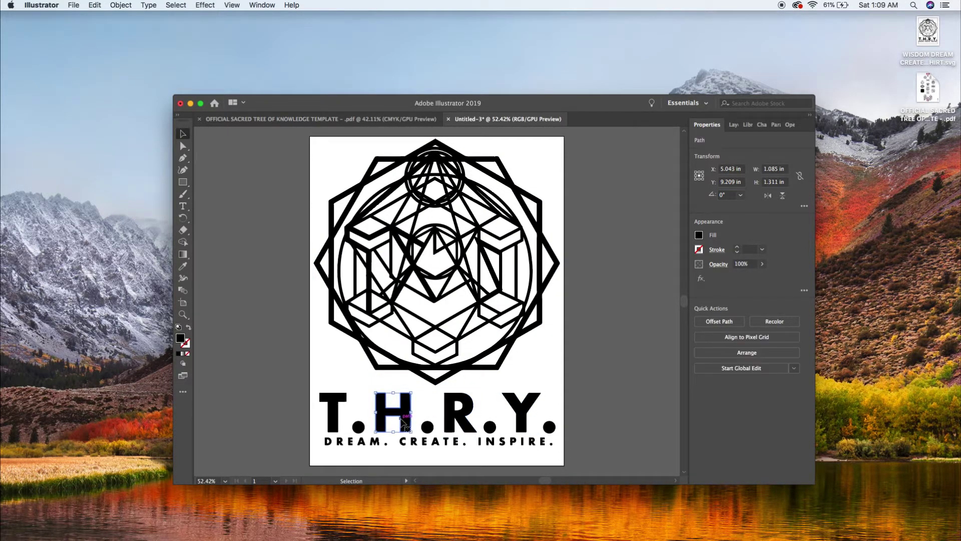
{"action": "left_click", "coordinate": [340, 416]}
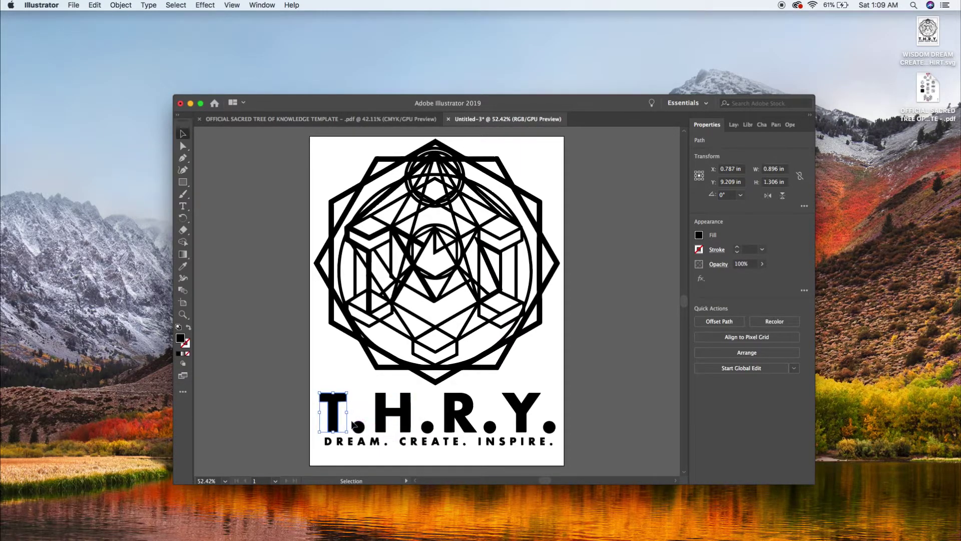
{"action": "left_click", "coordinate": [358, 426]}
{"action": "left_click", "coordinate": [388, 422]}
{"action": "left_click", "coordinate": [450, 413]}
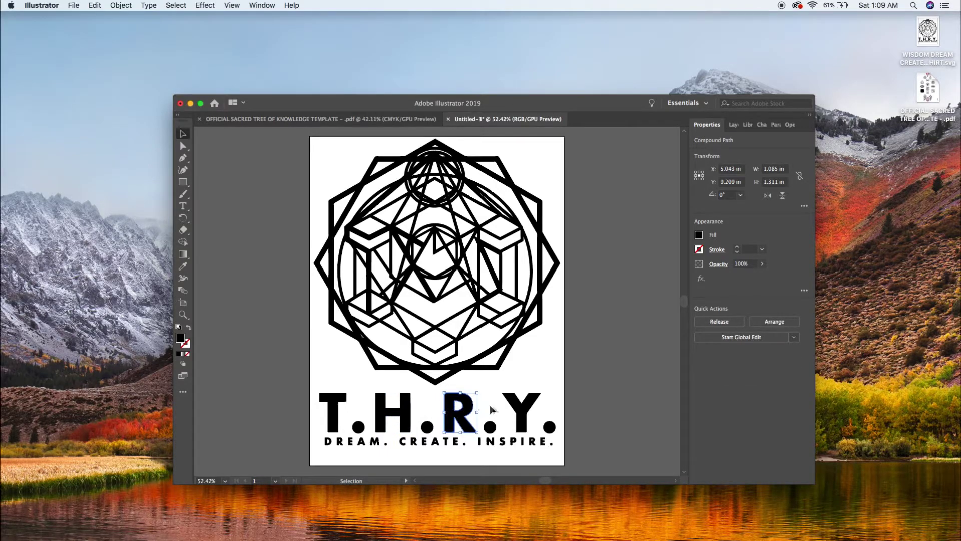
{"action": "left_click", "coordinate": [532, 411]}
{"action": "left_click", "coordinate": [549, 426]}
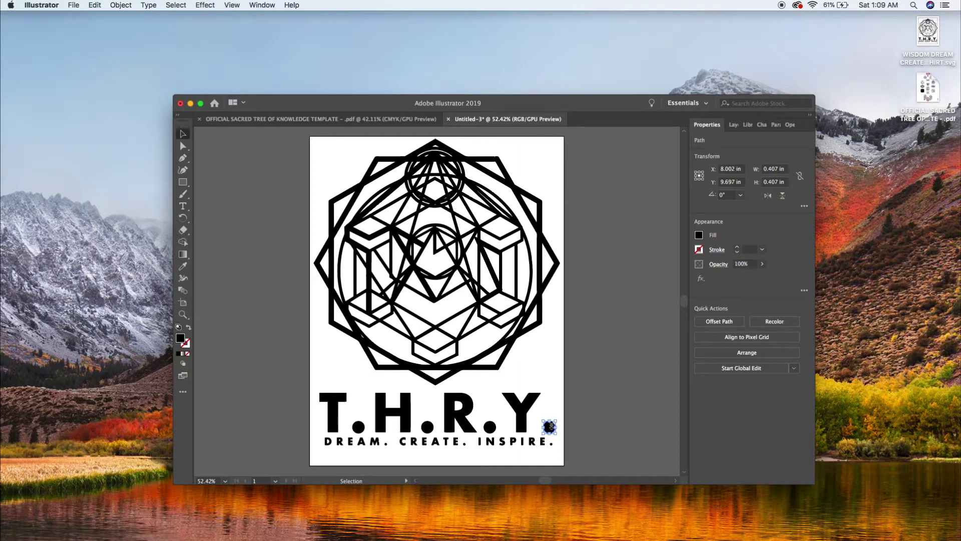
{"action": "left_click", "coordinate": [519, 420]}
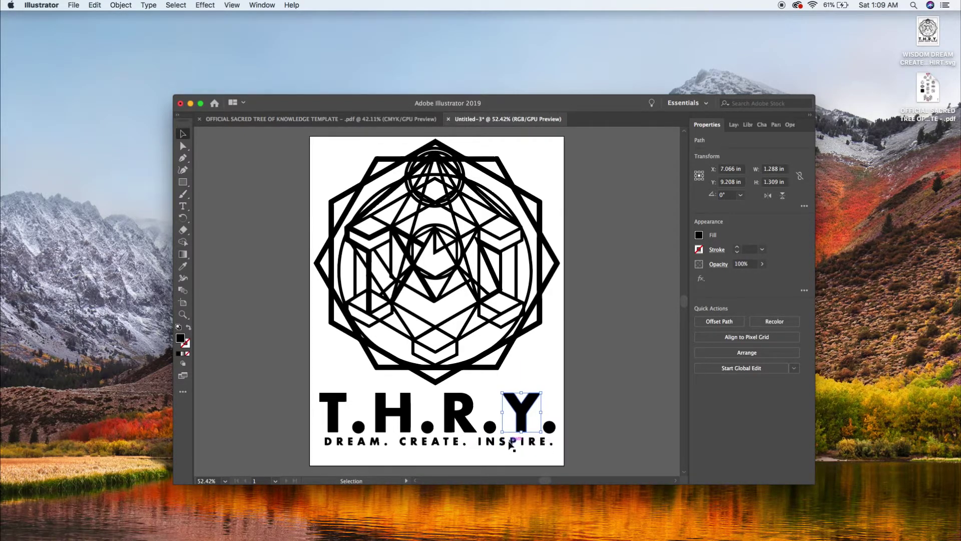
- Examine the anchor points of the title's letter Y up close with the Direct Selection tool, and return to the whole-page view
{"action": "key", "text": "a"}
{"action": "key", "text": "super+equal"}
{"action": "key", "text": "super+equal"}
{"action": "key", "text": "super+equal"}
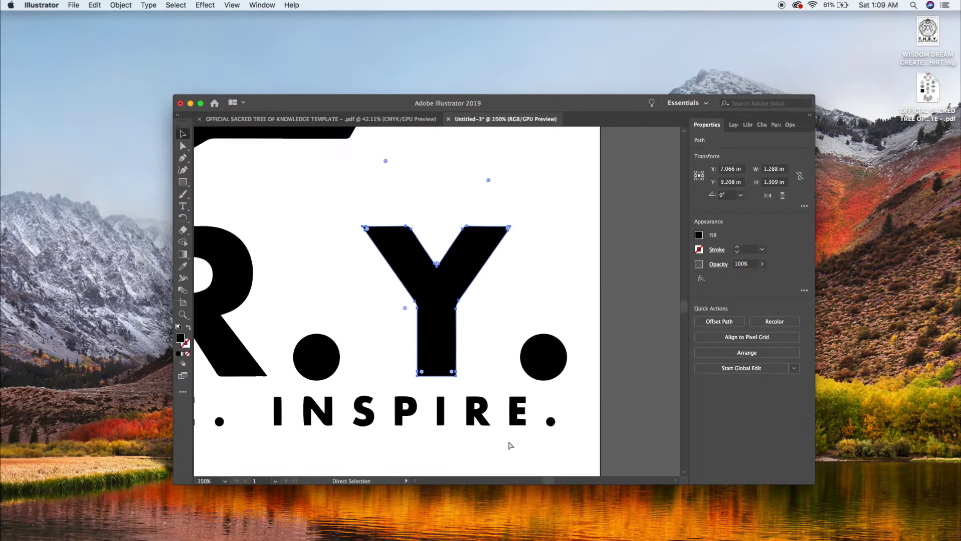
{"action": "key", "text": "super+equal"}
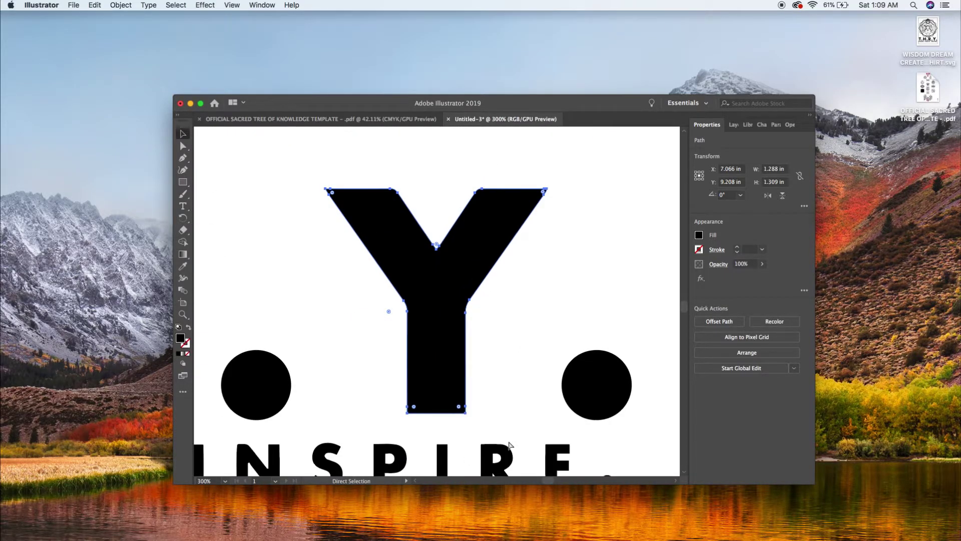
{"action": "key", "text": "super+0"}
{"action": "key", "text": "v"}
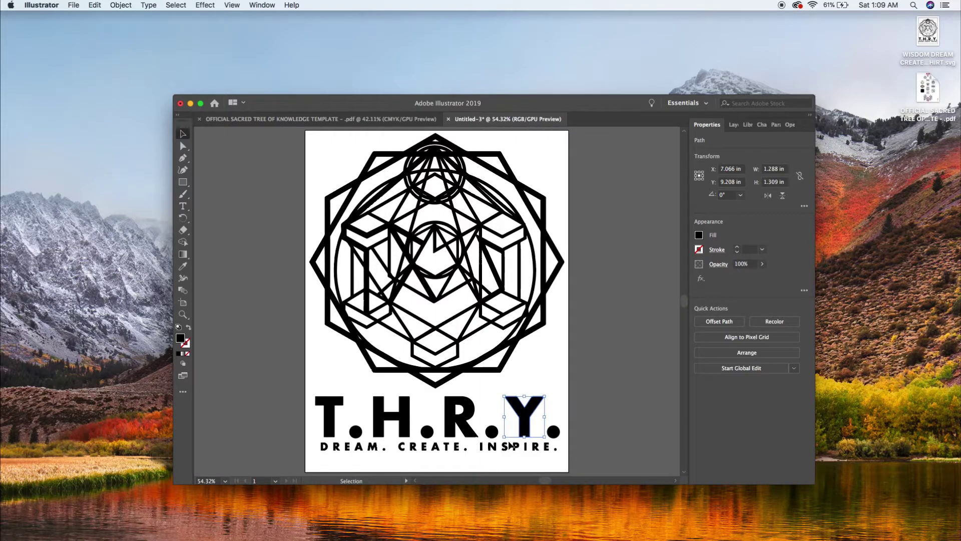
{"action": "left_click", "coordinate": [597, 389]}
{"action": "scroll", "coordinate": [527, 338], "scroll_direction": "up", "scroll_amount": 1}
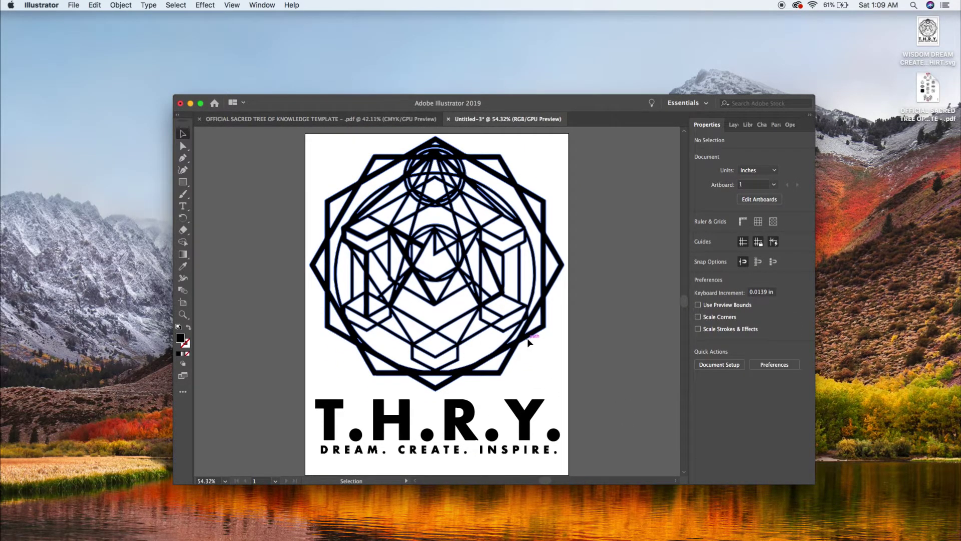
- Select all the remaining black emblem and text shapes and group them
{"action": "key", "text": "super+a"}
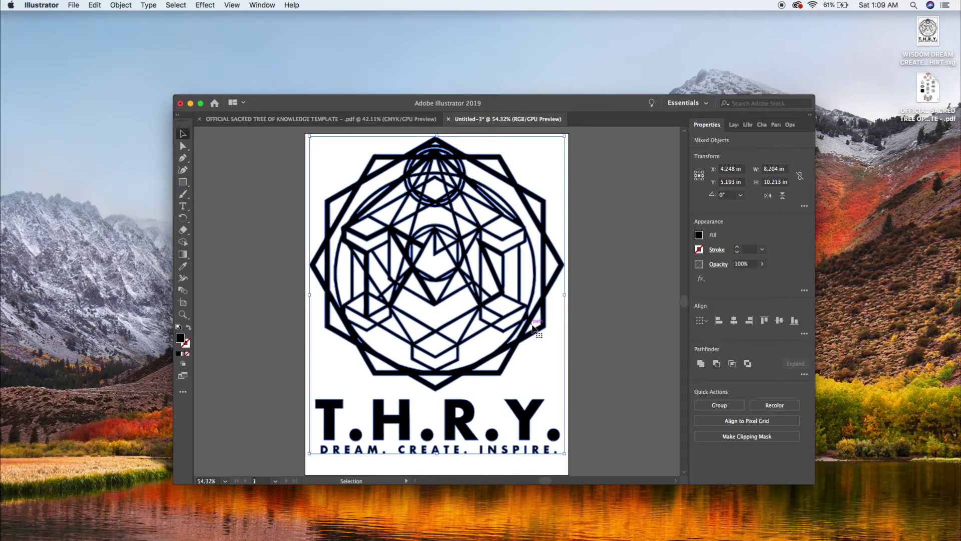
{"action": "scroll", "coordinate": [534, 326], "scroll_direction": "down", "scroll_amount": 2}
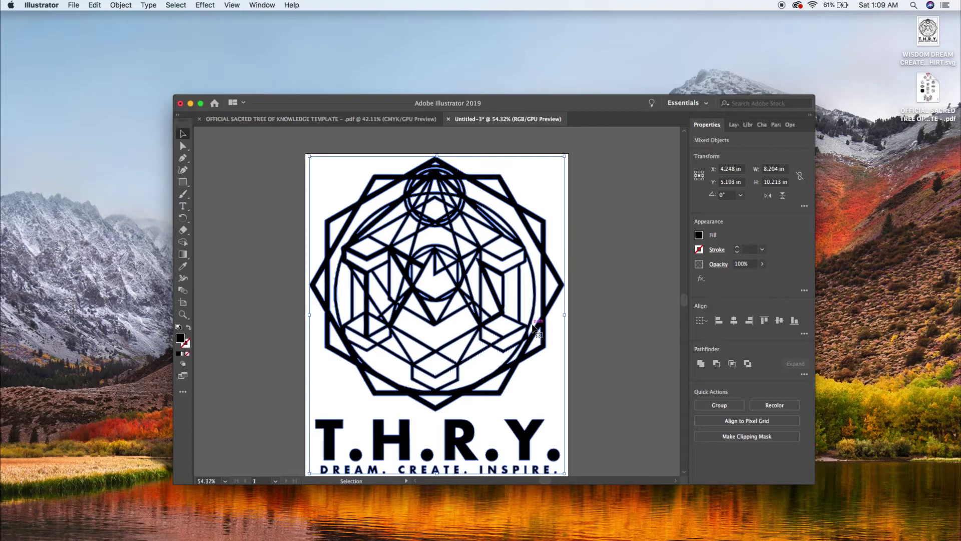
{"action": "right_click", "coordinate": [584, 333]}
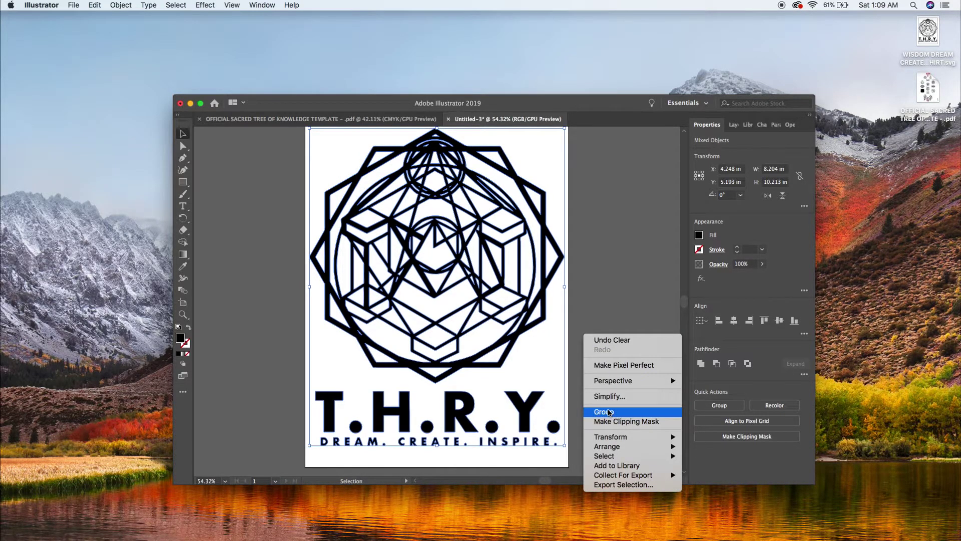
{"action": "left_click", "coordinate": [609, 412]}
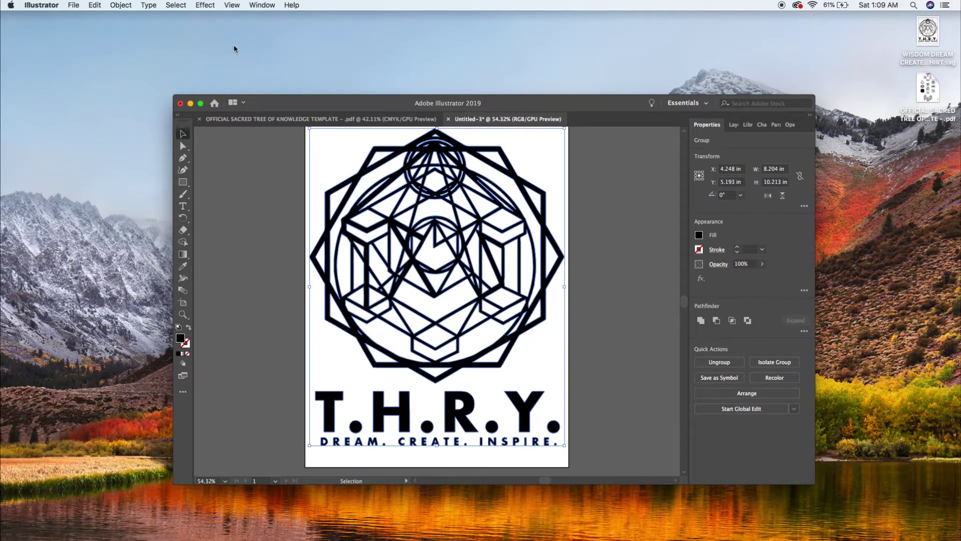
{"action": "left_click", "coordinate": [120, 5]}
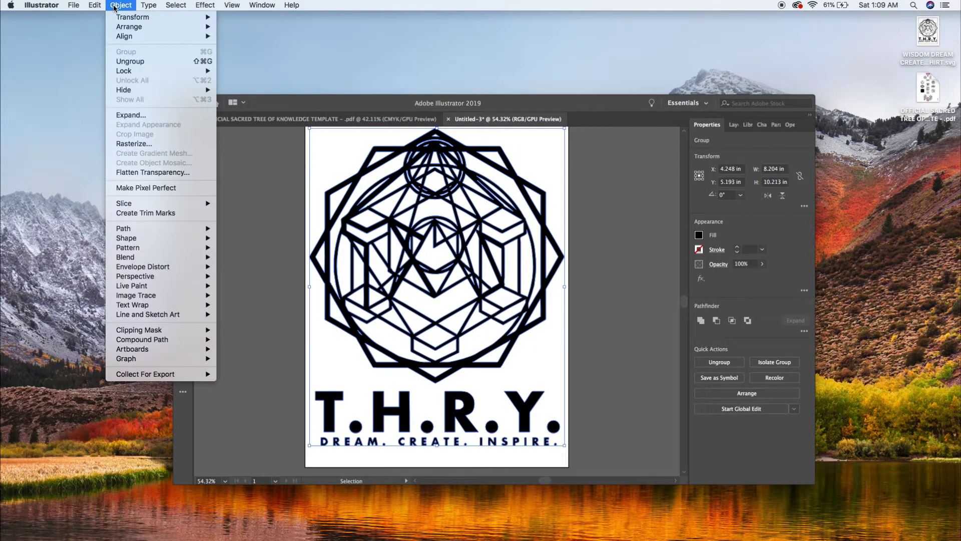
{"action": "left_click", "coordinate": [134, 120]}
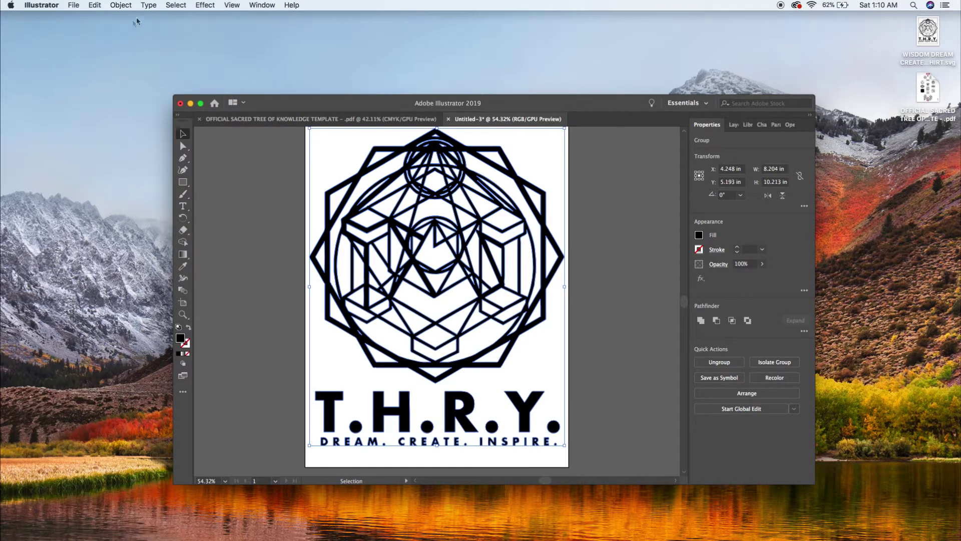
{"action": "left_click", "coordinate": [122, 5]}
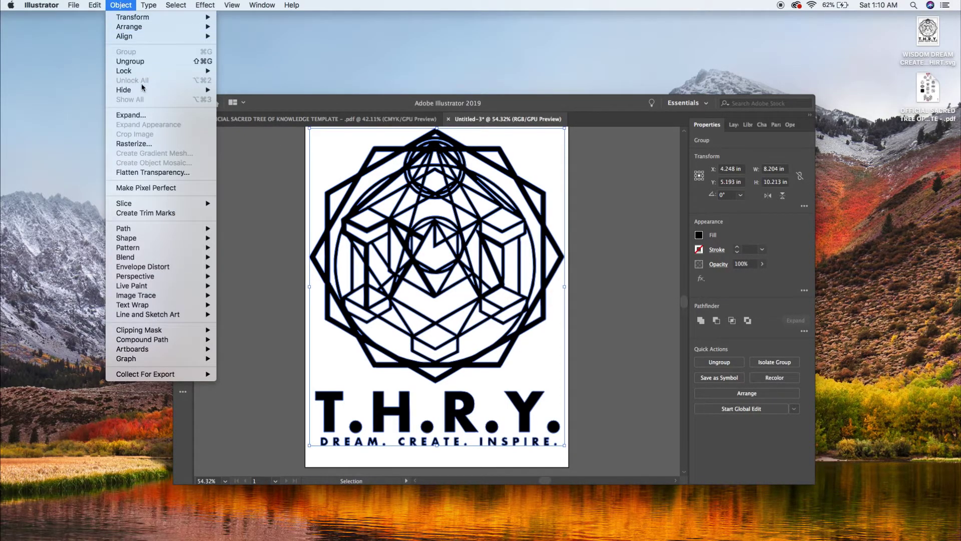
{"action": "left_click", "coordinate": [150, 116]}
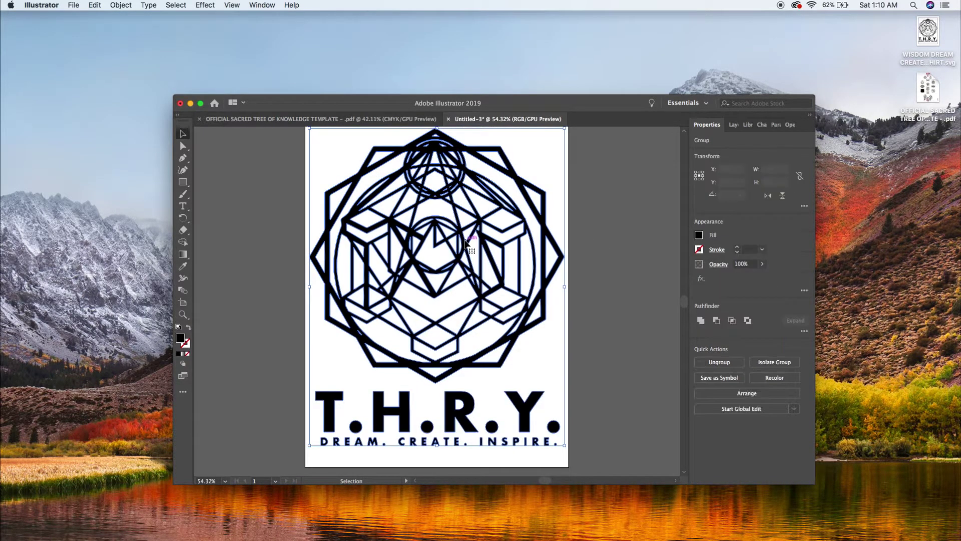
- Try moving the grouped artwork up and to the right of the page, and undo the move
{"action": "left_click_drag", "start_coordinate": [467, 243], "coordinate": [505, 223]}
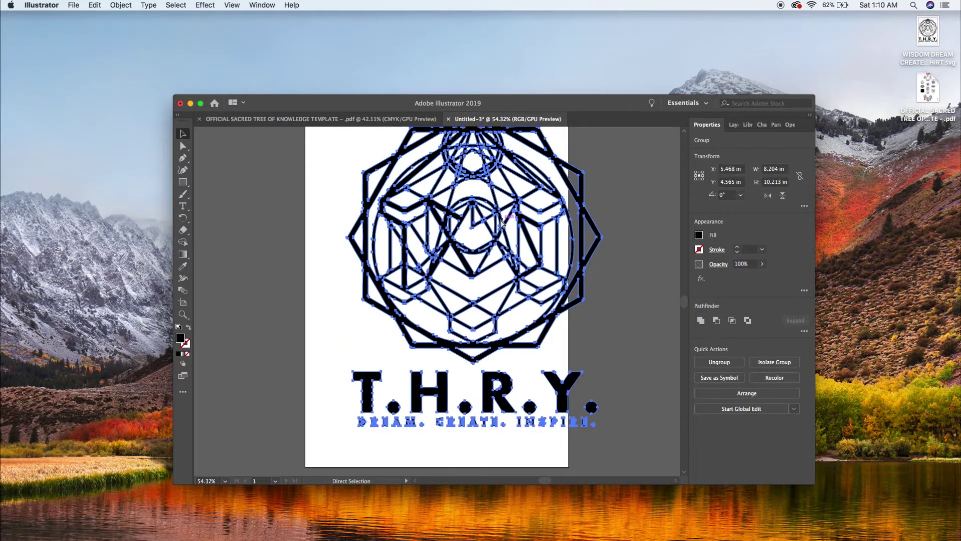
{"action": "key", "text": "cmd+z"}
- Ungroup the black artwork and select the emblem on its own to check that it is separate from the text
{"action": "right_click", "coordinate": [477, 229]}
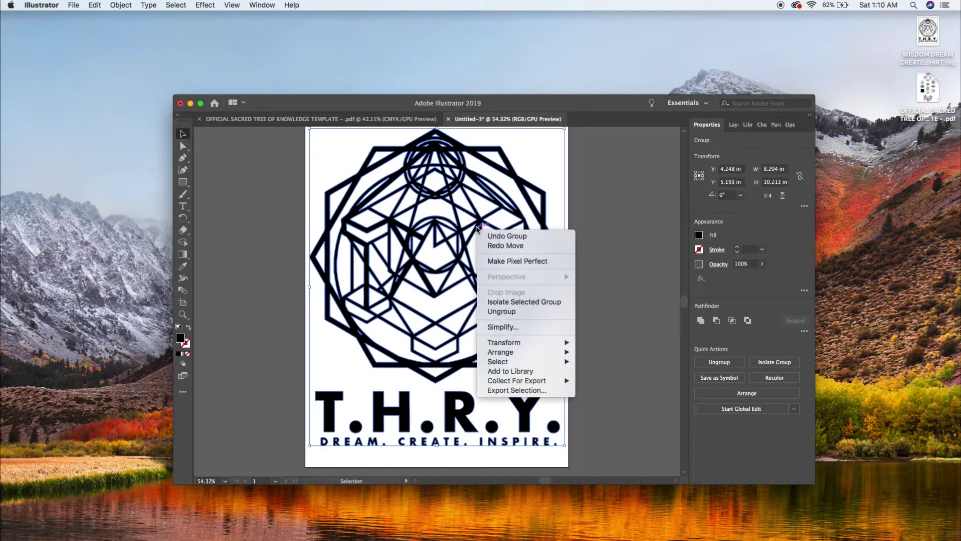
{"action": "left_click", "coordinate": [483, 302]}
{"action": "double_click", "coordinate": [580, 305]}
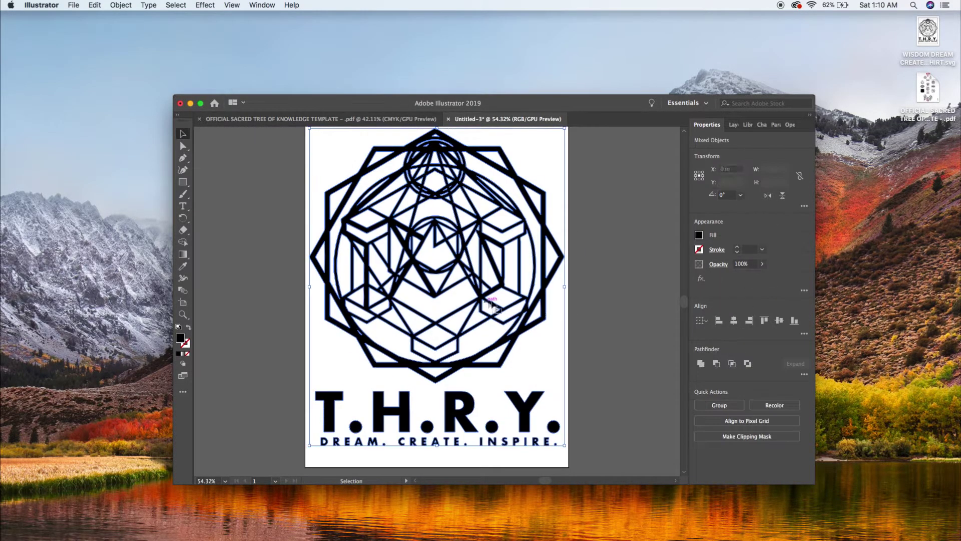
{"action": "left_click", "coordinate": [579, 305]}
{"action": "left_click", "coordinate": [534, 299]}
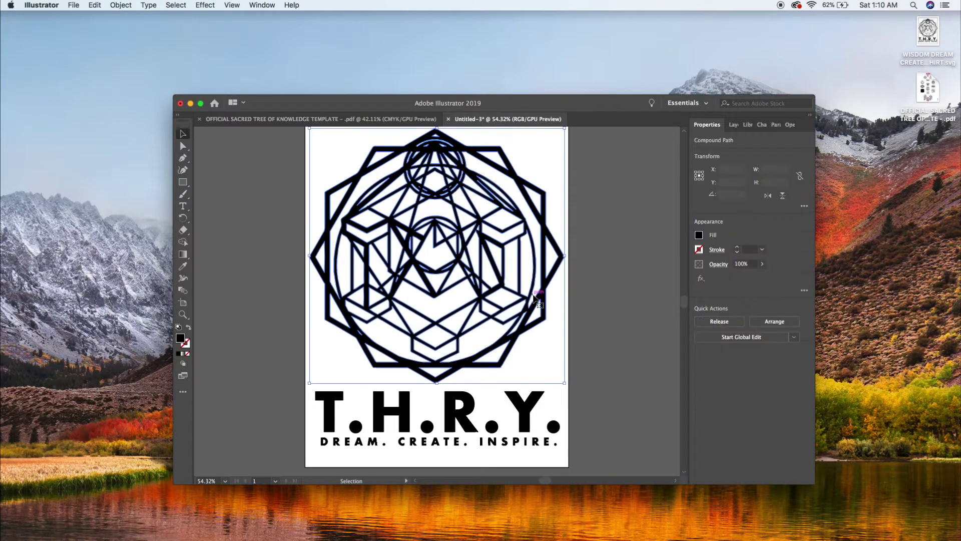
{"action": "left_click", "coordinate": [609, 340]}
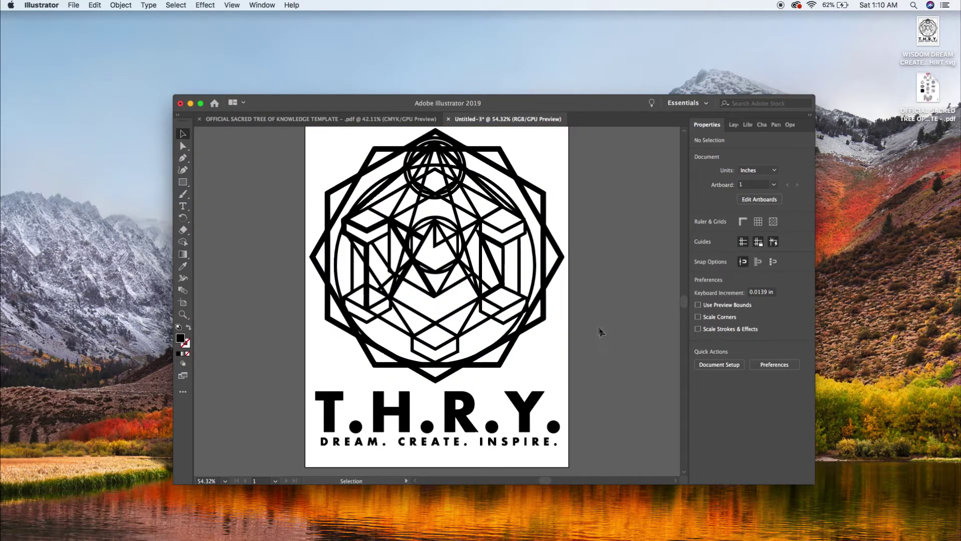
- Select the emblem, title and tagline together, group them into one object, and check that they select as a unit
{"action": "key", "text": "super+a"}
{"action": "right_click", "coordinate": [508, 309]}
{"action": "left_click", "coordinate": [530, 391]}
{"action": "left_click", "coordinate": [616, 368]}
{"action": "left_click", "coordinate": [494, 336]}
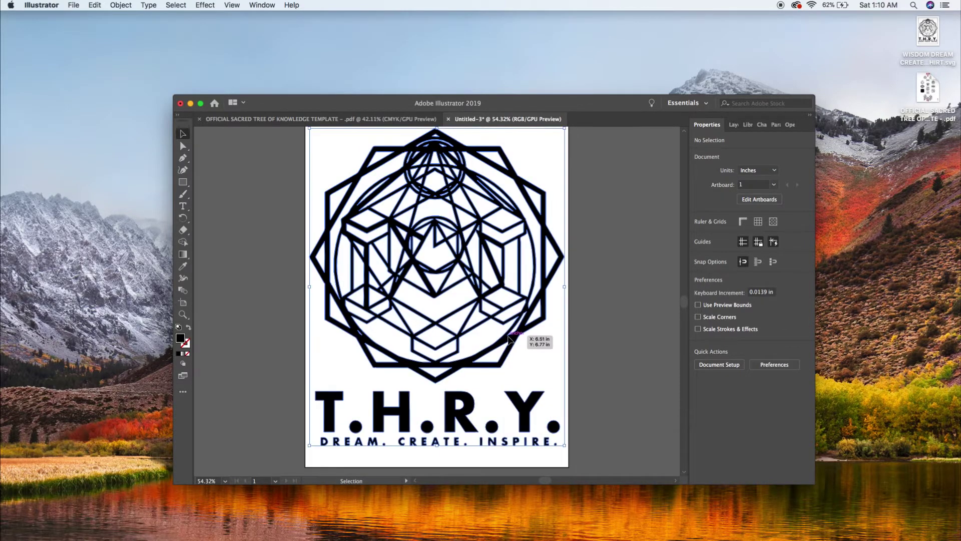
{"action": "left_click", "coordinate": [605, 347]}
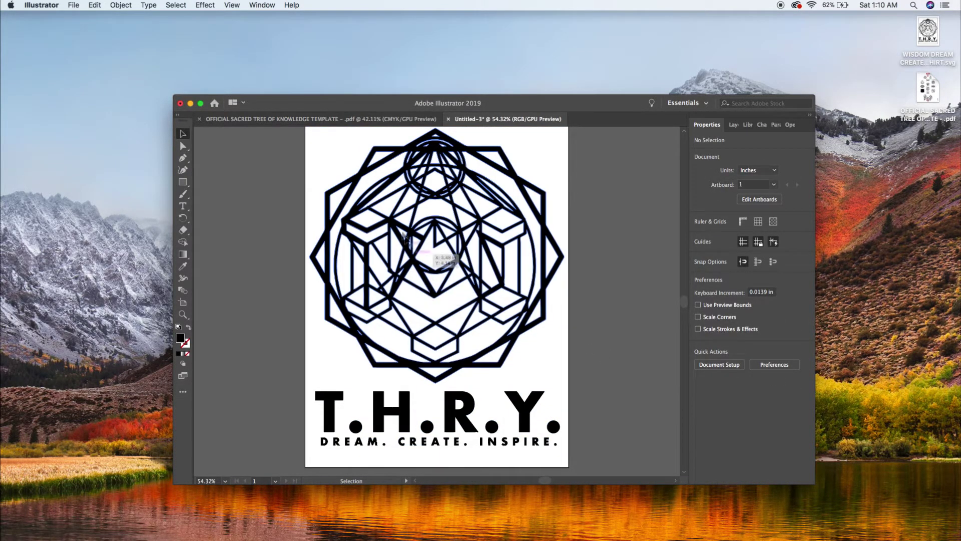
- Start saving the document to the Desktop and set the file format to SVG
{"action": "scroll", "coordinate": [380, 210], "scroll_direction": "up", "scroll_amount": 1}
{"action": "key", "text": "super"}
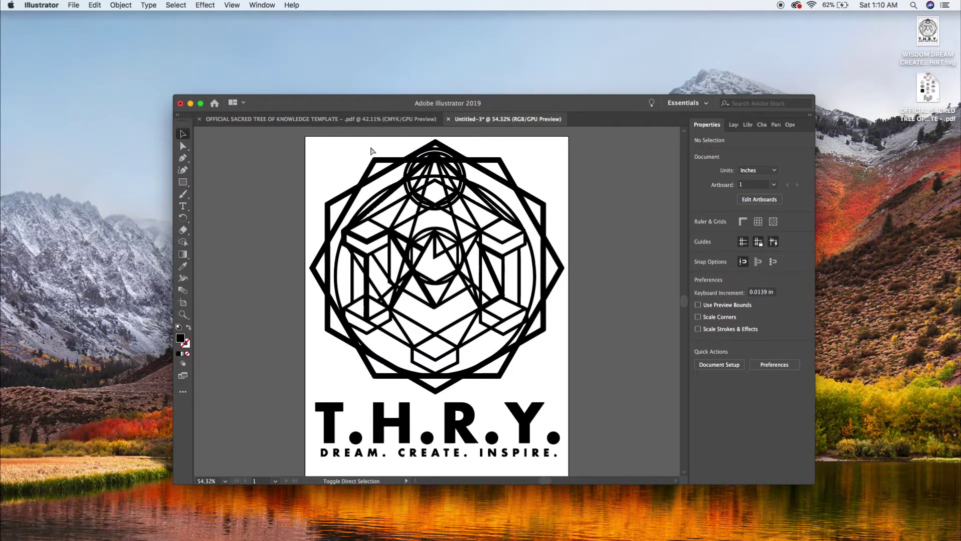
{"action": "key", "text": "super+s"}
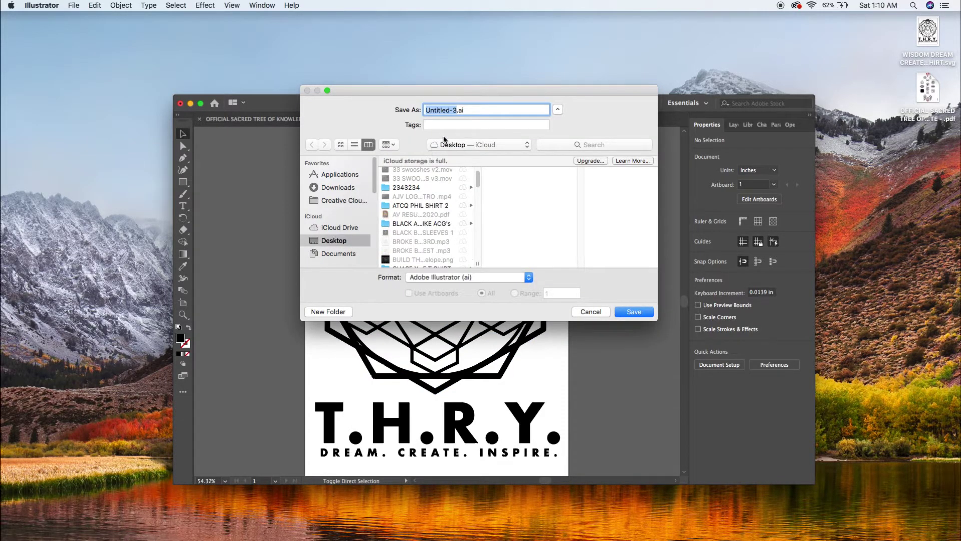
{"action": "left_click", "coordinate": [443, 277]}
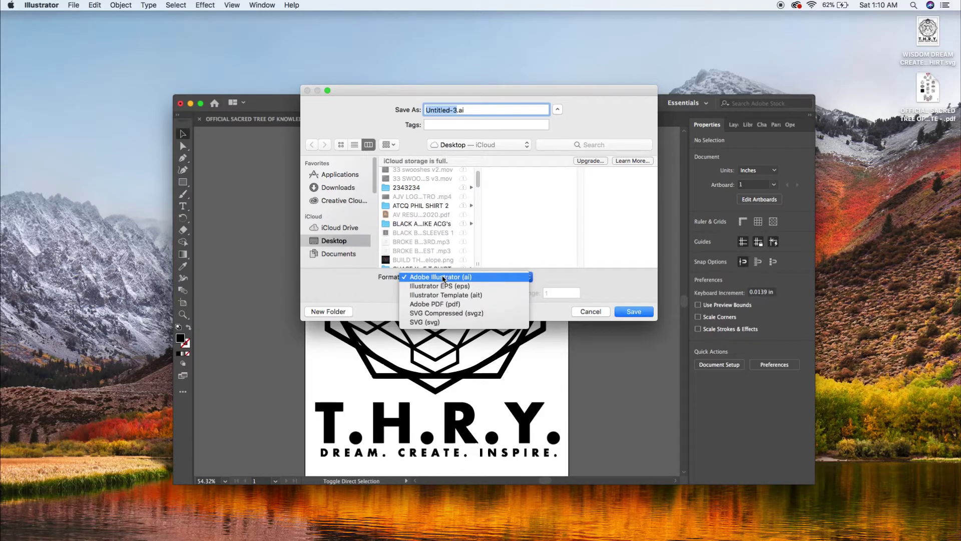
{"action": "left_click", "coordinate": [439, 323]}
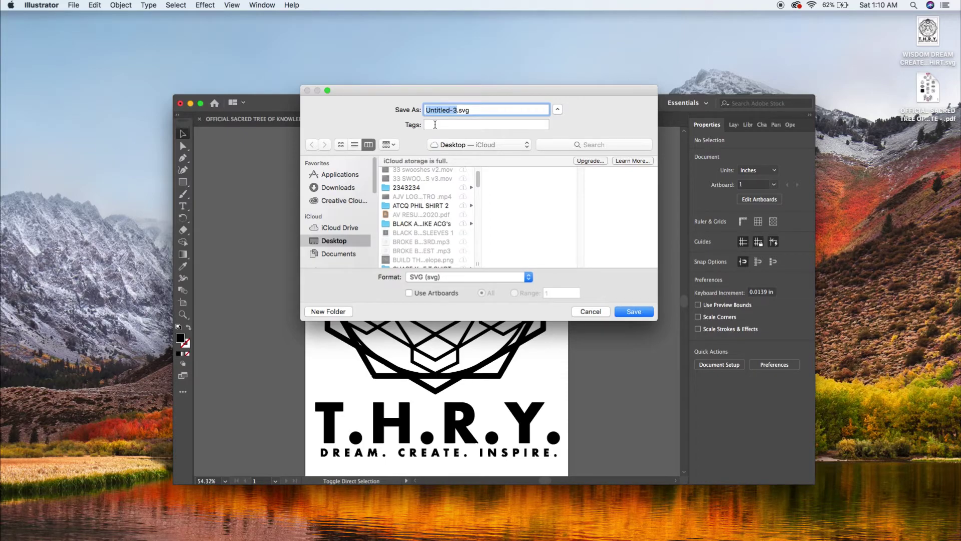
- Name the file WISDOM DREAM CREATE INSPIRE and save it with the default SVG 1.1 options
{"action": "type", "text": "WISDOM DREA"}
{"action": "type", "text": "M CREATE INSPI"}
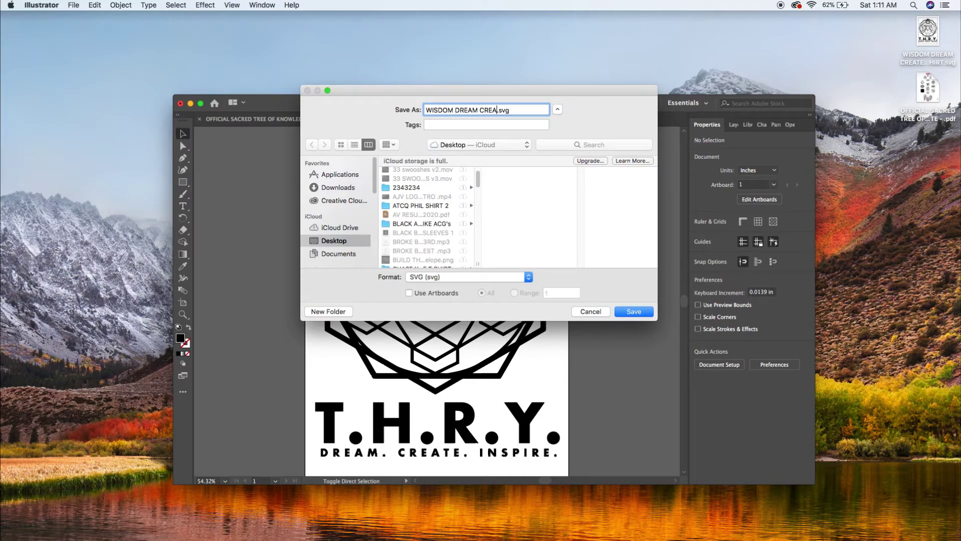
{"action": "type", "text": "RE"}
{"action": "key", "text": "BackSpace"}
{"action": "key", "text": "BackSpace"}
{"action": "key", "text": "BackSpace"}
{"action": "type", "text": "ORE"}
{"action": "key", "text": "BackSpace"}
{"action": "key", "text": "BackSpace"}
{"action": "key", "text": "BackSpace"}
{"action": "type", "text": "IRE"}
{"action": "key", "text": "Return"}
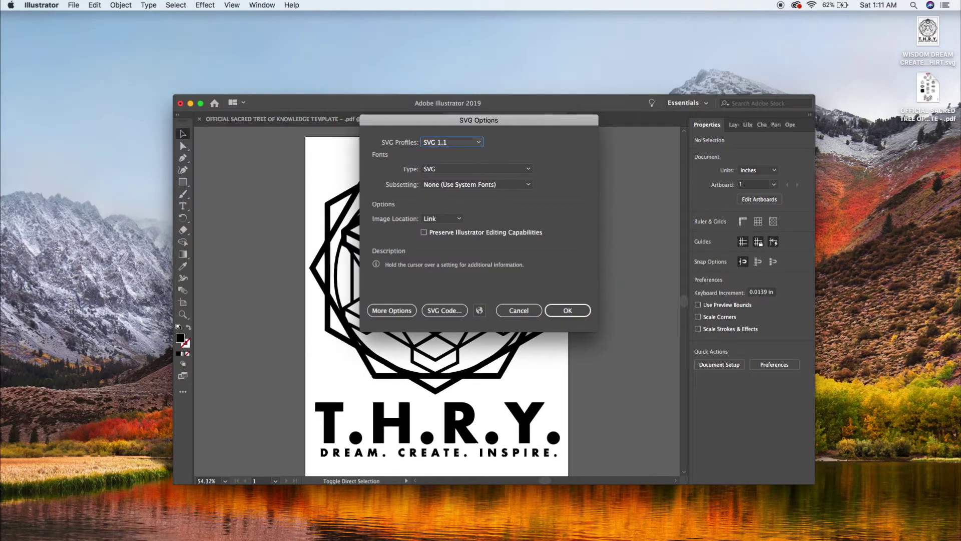
{"action": "key", "text": "Return"}
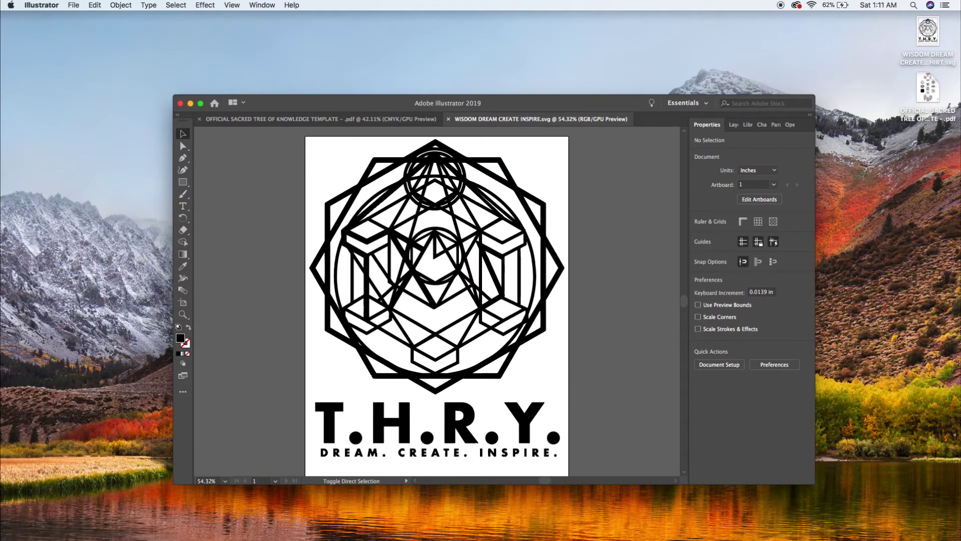
{"action": "scroll", "coordinate": [421, 178], "scroll_direction": "down", "scroll_amount": 1}
{"action": "scroll", "coordinate": [425, 177], "scroll_direction": "down", "scroll_amount": 2}
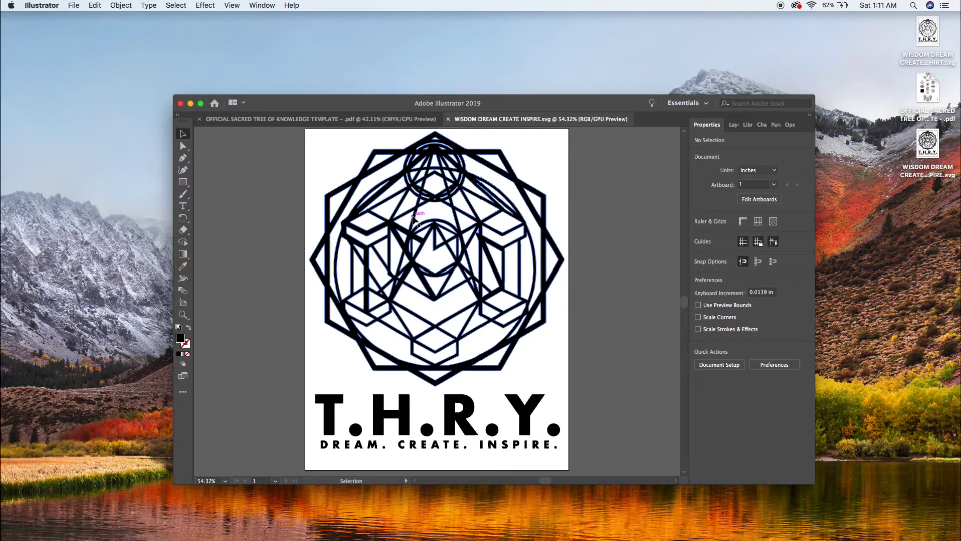
{"action": "scroll", "coordinate": [426, 217], "scroll_direction": "up", "scroll_amount": 2}
{"action": "scroll", "coordinate": [435, 215], "scroll_direction": "down", "scroll_amount": 1}
{"action": "scroll", "coordinate": [435, 200], "scroll_direction": "up", "scroll_amount": 1}
{"action": "scroll", "coordinate": [434, 181], "scroll_direction": "down", "scroll_amount": 1}
{"action": "scroll", "coordinate": [431, 167], "scroll_direction": "up", "scroll_amount": 3}
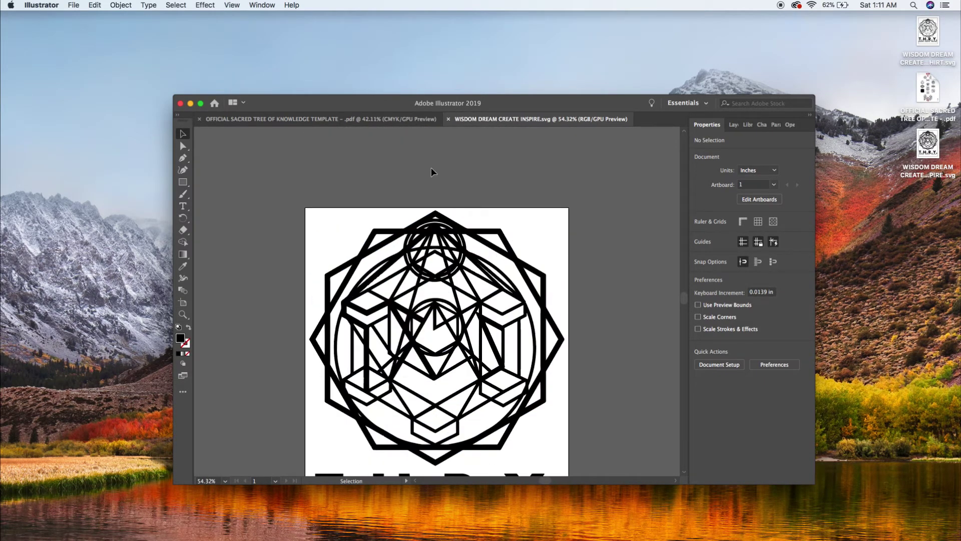
{"action": "scroll", "coordinate": [431, 163], "scroll_direction": "down", "scroll_amount": 1}
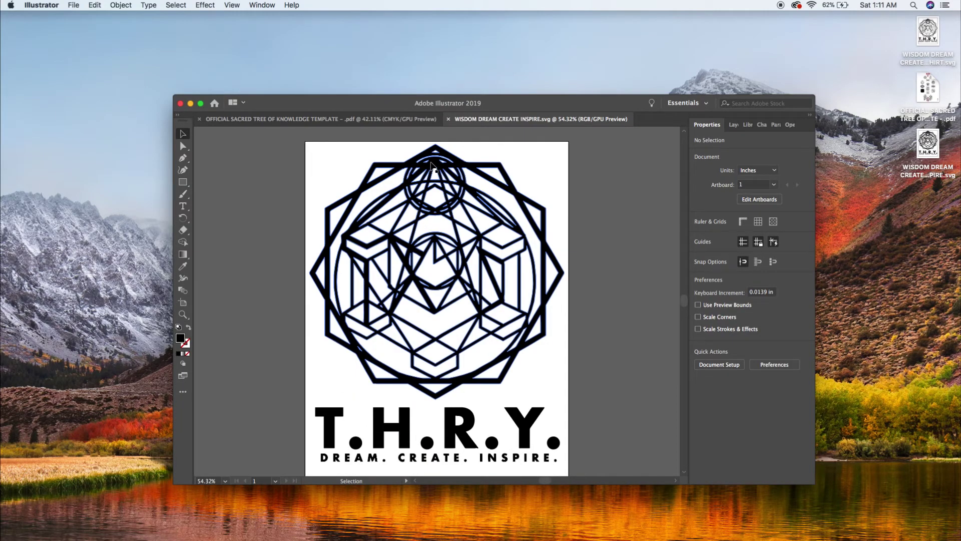
{"action": "scroll", "coordinate": [431, 167], "scroll_direction": "up", "scroll_amount": 1}
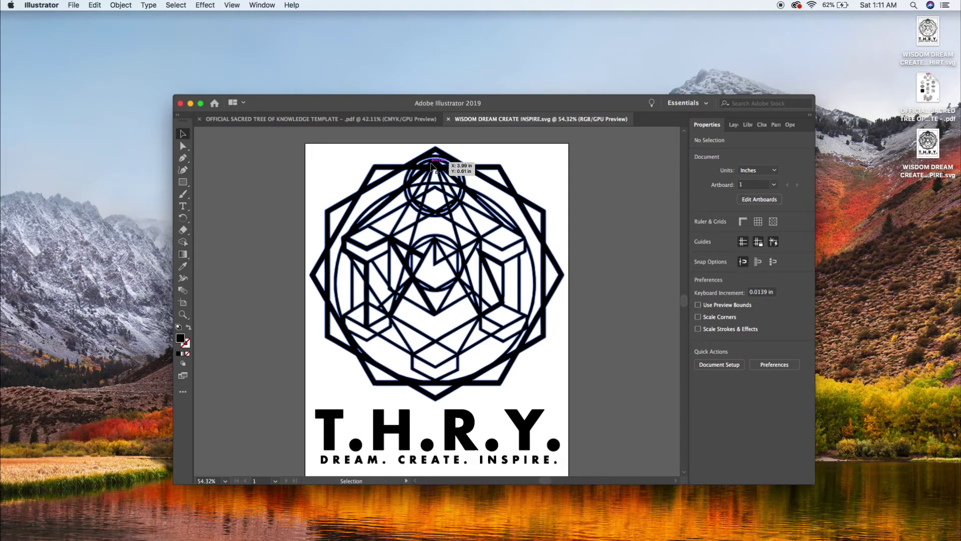
{"action": "scroll", "coordinate": [431, 159], "scroll_direction": "down", "scroll_amount": 3}
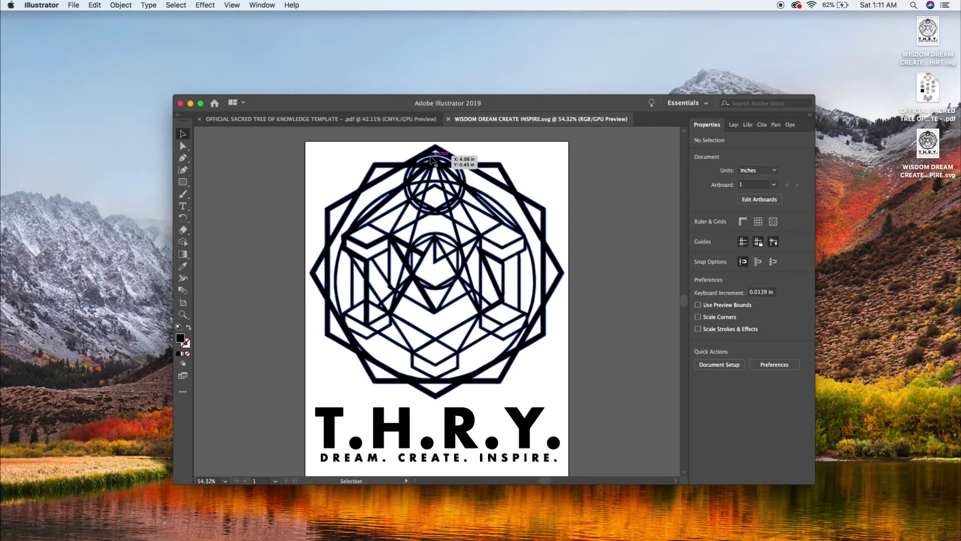
{"action": "scroll", "coordinate": [432, 156], "scroll_direction": "up", "scroll_amount": 1}
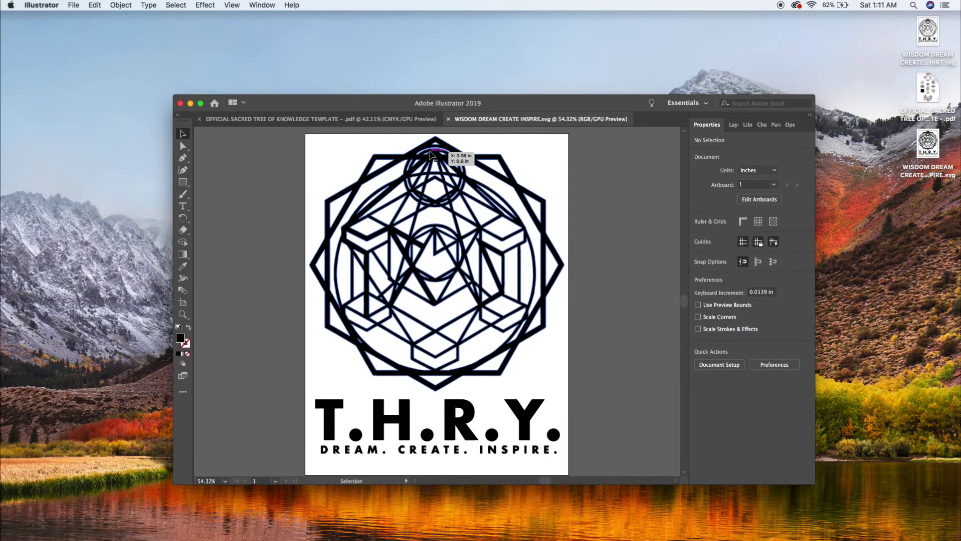
{"action": "scroll", "coordinate": [430, 152], "scroll_direction": "down", "scroll_amount": 2}
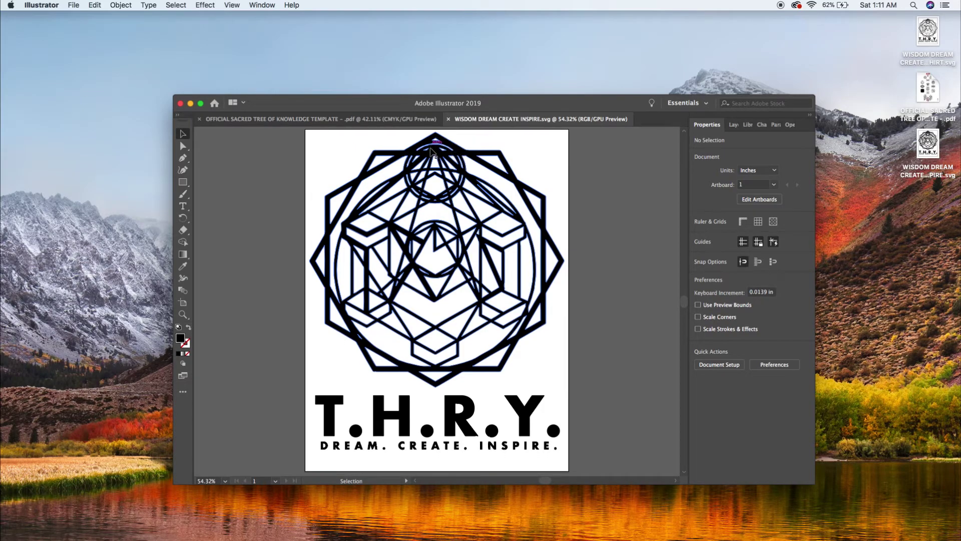
{"action": "scroll", "coordinate": [430, 151], "scroll_direction": "up", "scroll_amount": 2}
{"action": "scroll", "coordinate": [430, 153], "scroll_direction": "down", "scroll_amount": 3}
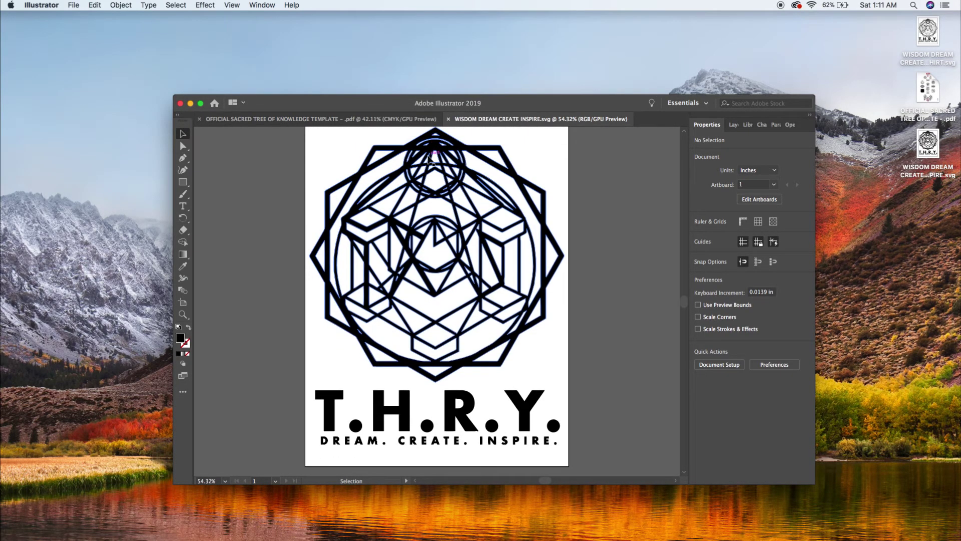
{"action": "scroll", "coordinate": [429, 155], "scroll_direction": "up", "scroll_amount": 2}
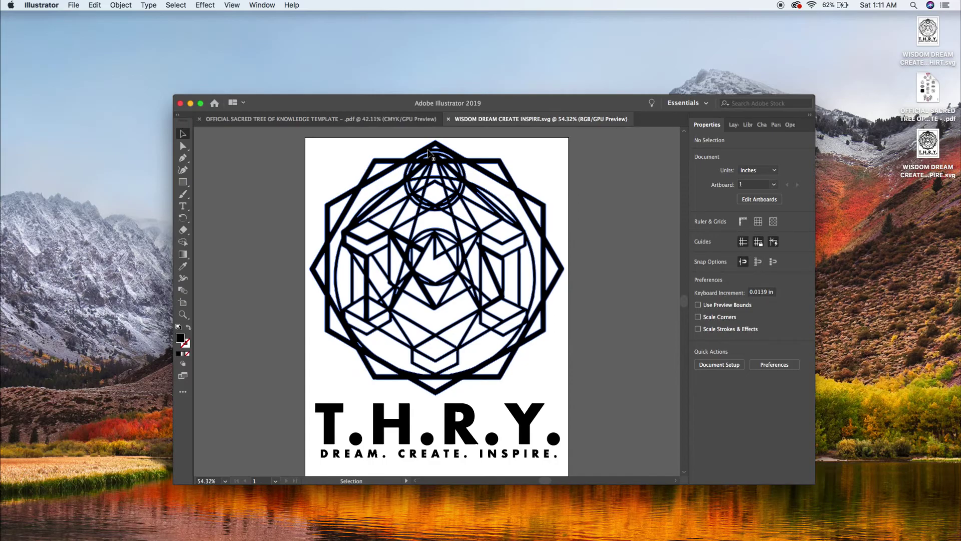
{"action": "scroll", "coordinate": [428, 153], "scroll_direction": "up", "scroll_amount": 2}
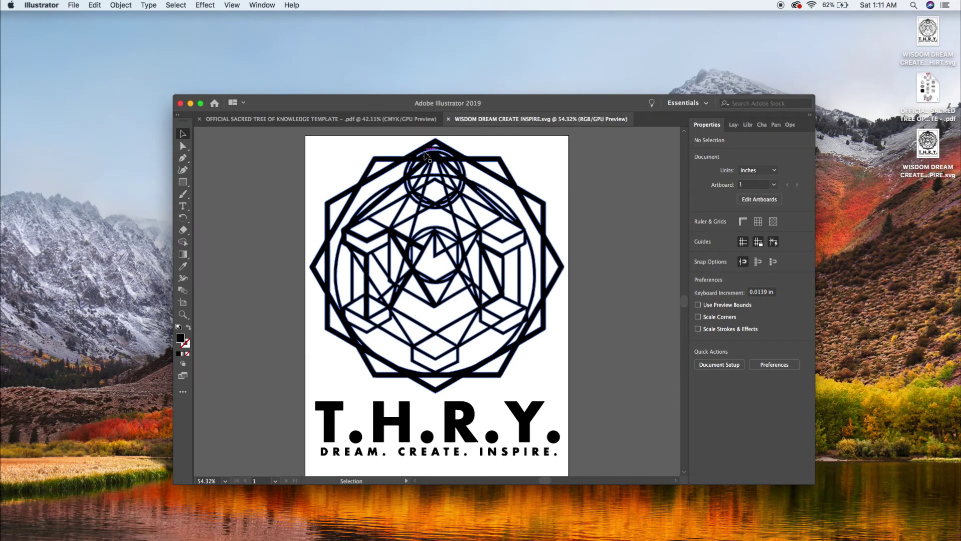
{"action": "scroll", "coordinate": [424, 163], "scroll_direction": "down", "scroll_amount": 5}
{"action": "scroll", "coordinate": [424, 151], "scroll_direction": "up", "scroll_amount": 4}
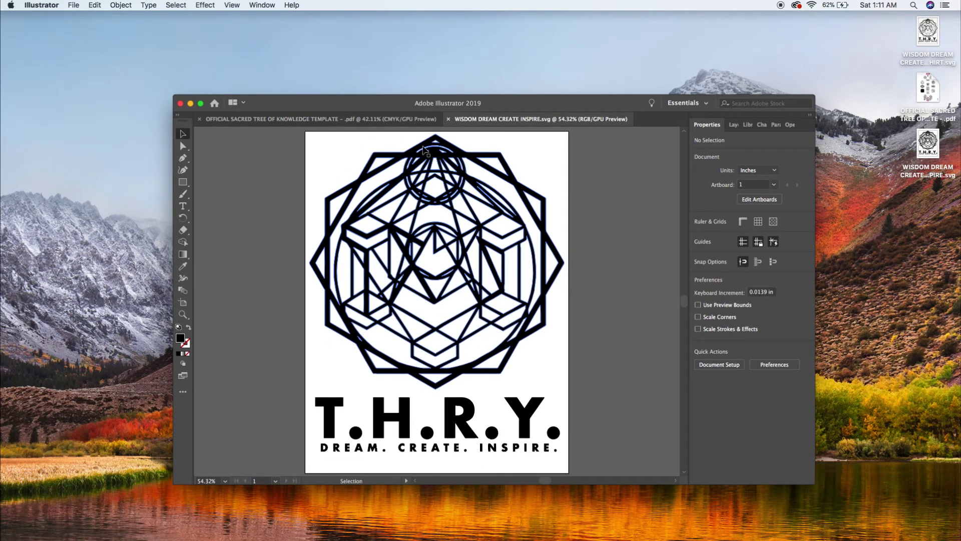
{"action": "scroll", "coordinate": [423, 150], "scroll_direction": "down", "scroll_amount": 1}
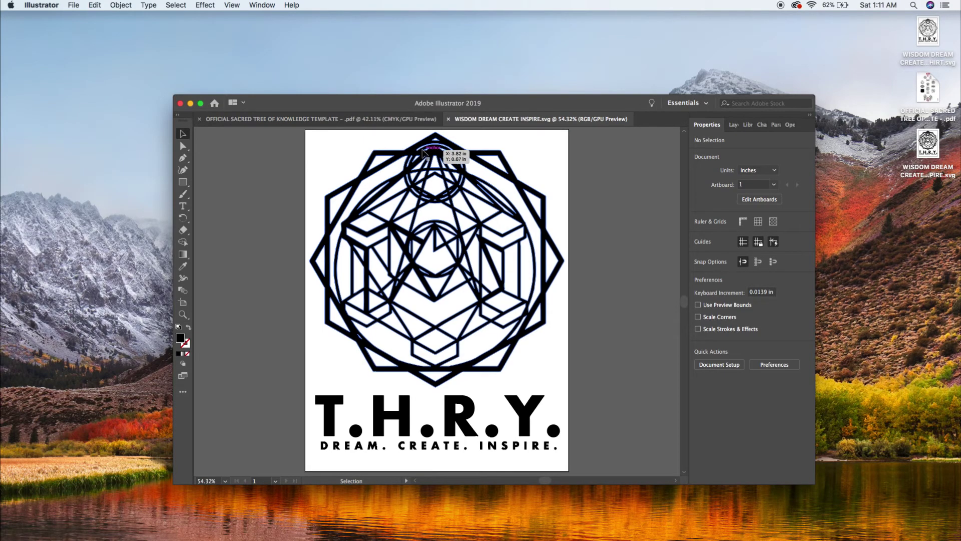
{"action": "scroll", "coordinate": [423, 153], "scroll_direction": "down", "scroll_amount": 1}
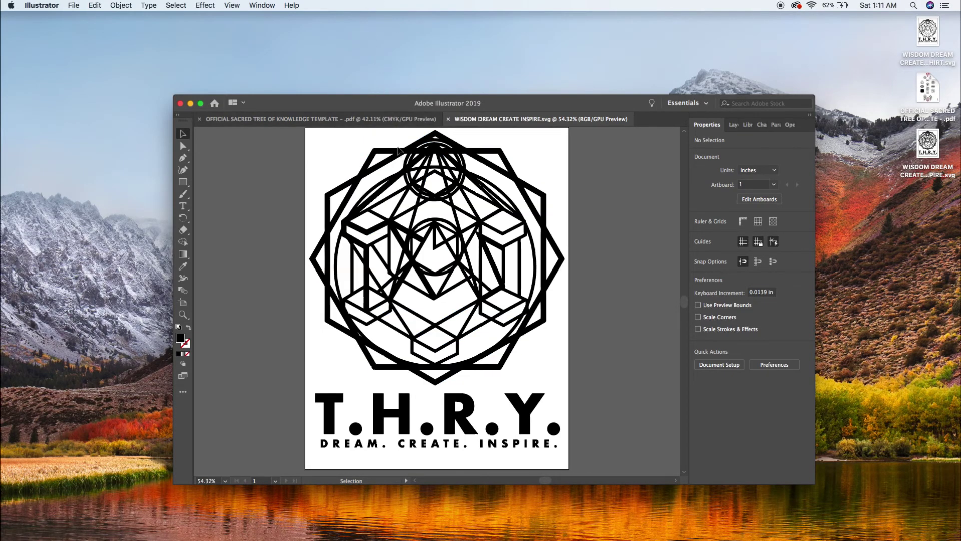
{"action": "scroll", "coordinate": [399, 183], "scroll_direction": "up", "scroll_amount": 1}
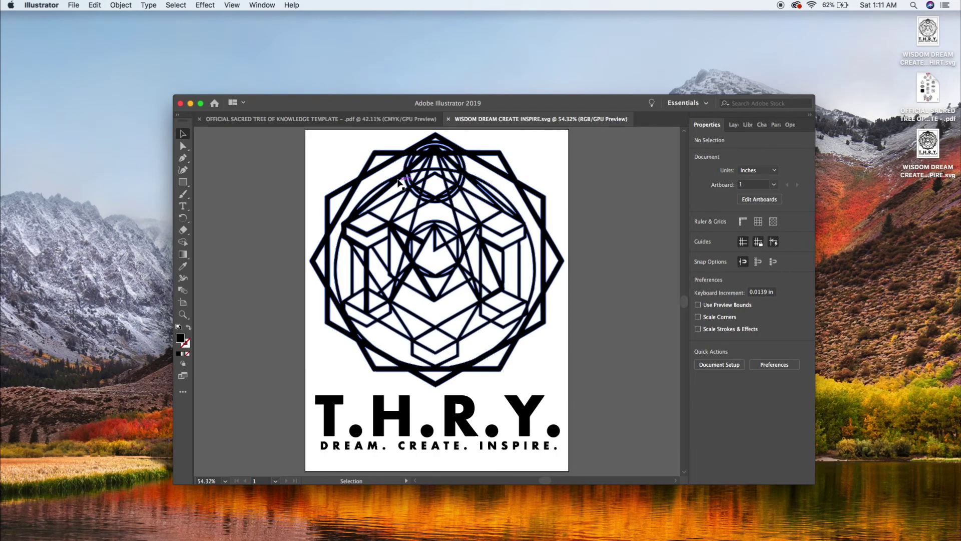